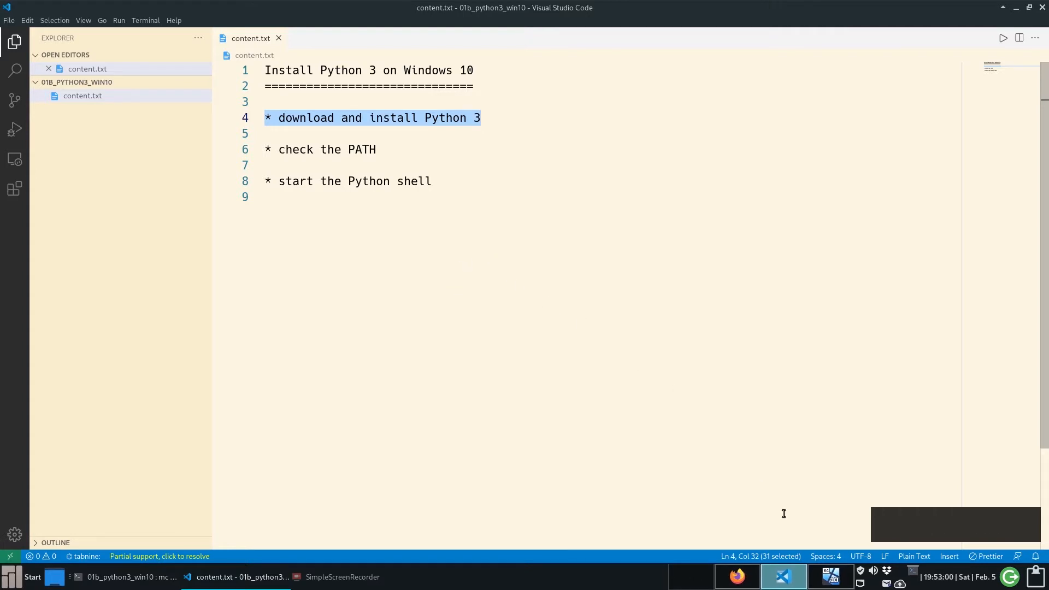
Step: Switch to the Windows 10 virtual machine and open a cmd window, placing it clear of the desktop icons
left_click(831, 576)
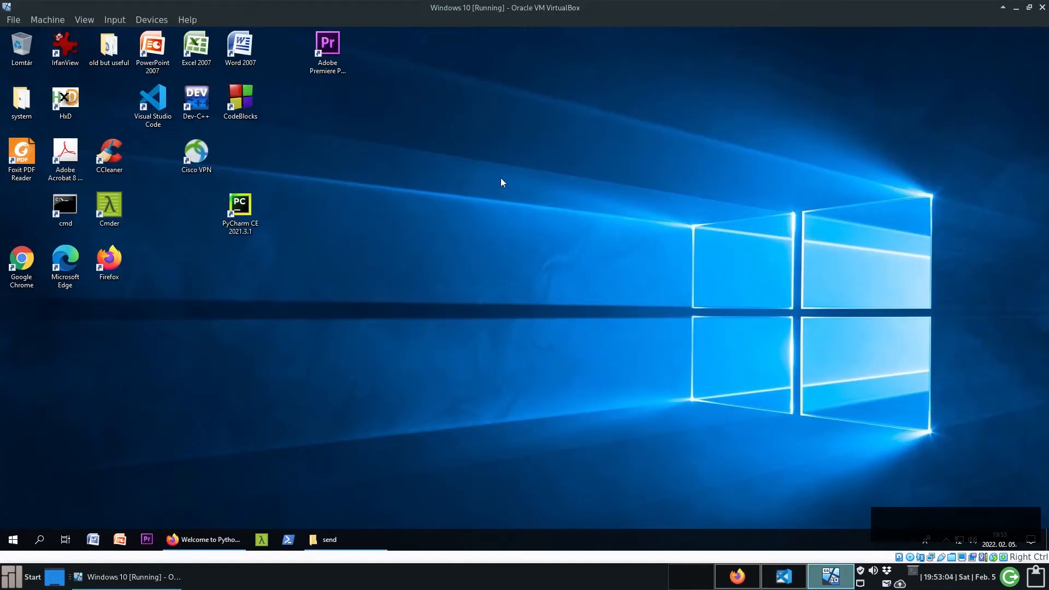
left_click(11, 540)
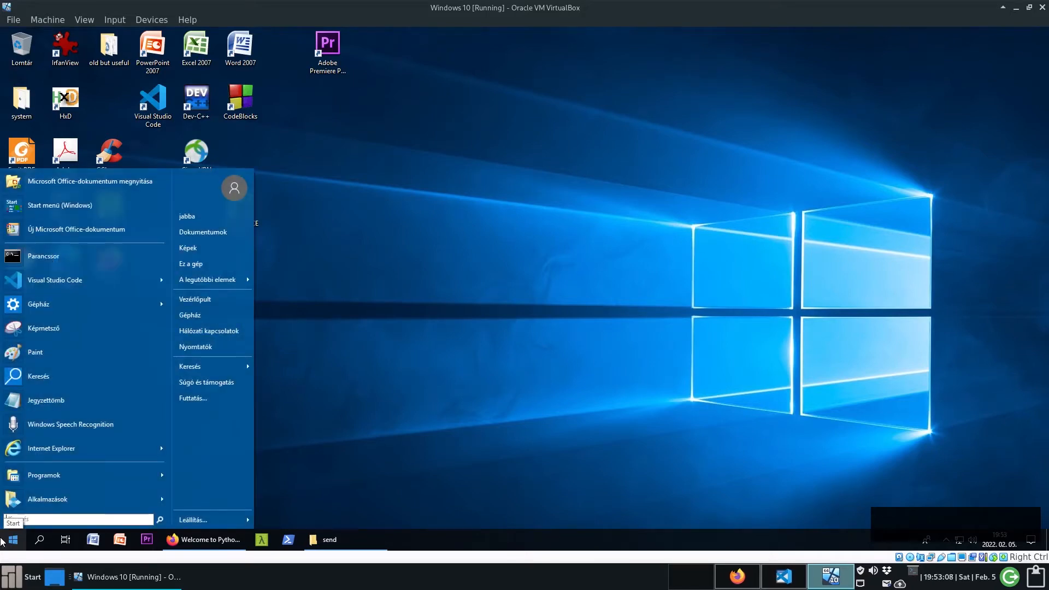
type("cmd")
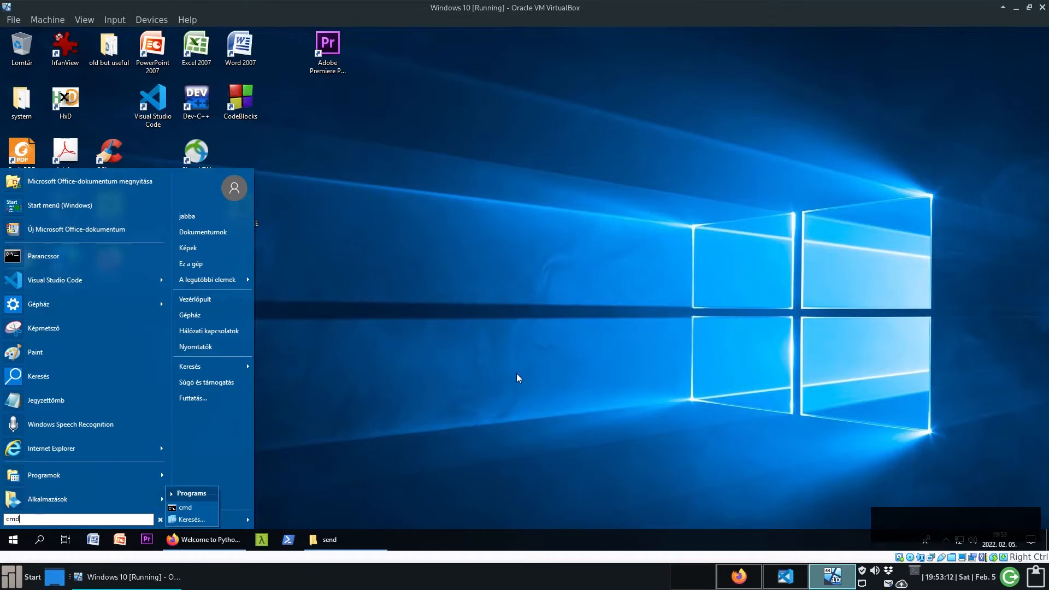
key("Return")
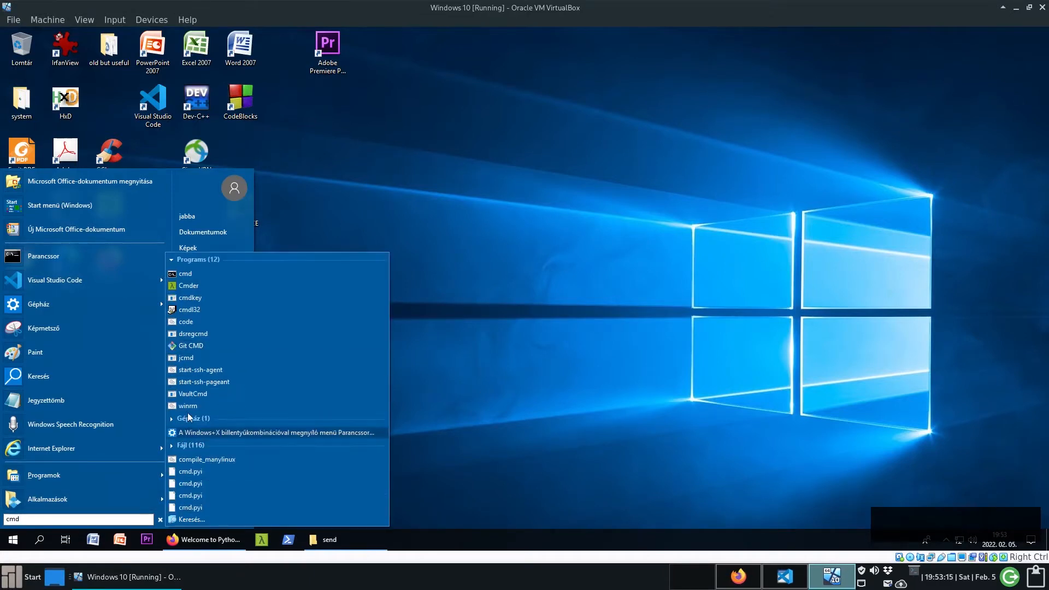
left_click(186, 273)
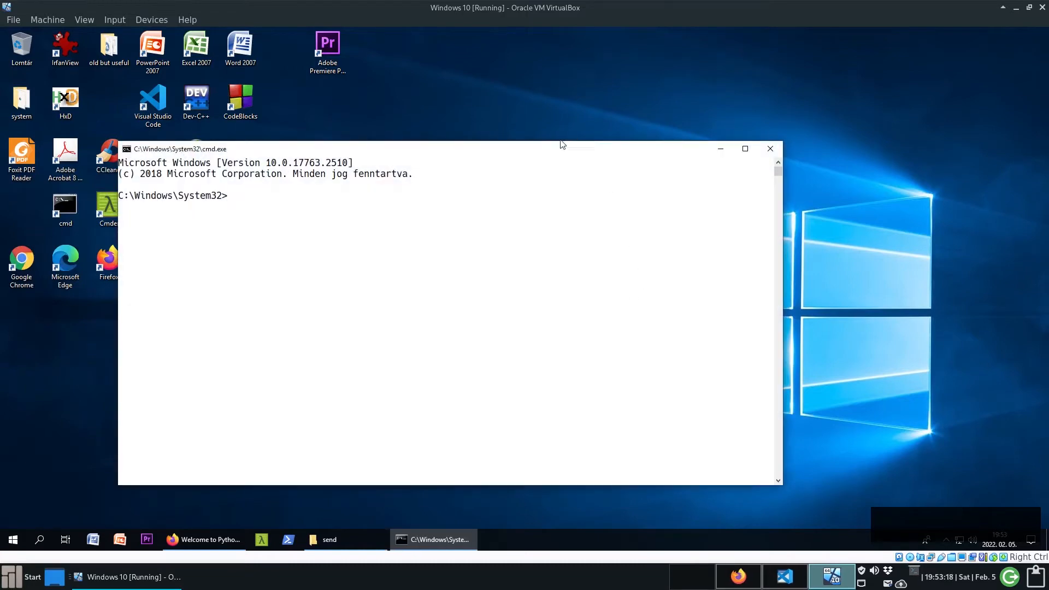
left_click_drag(505, 151, 696, 113)
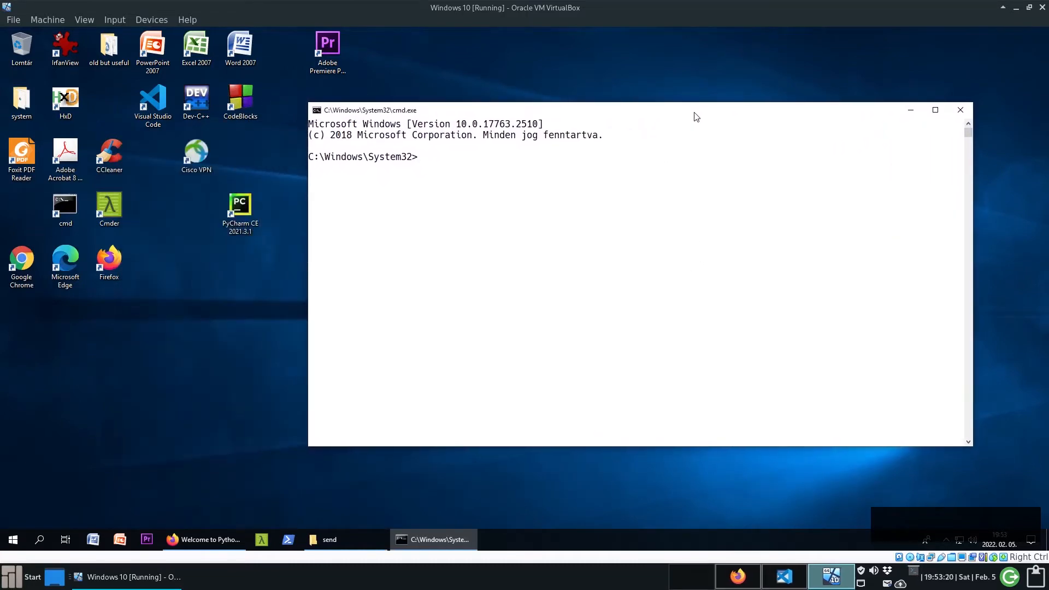
mouse_move(625, 116)
left_mouse_down()
mouse_move(595, 115)
mouse_move(624, 115)
left_mouse_up()
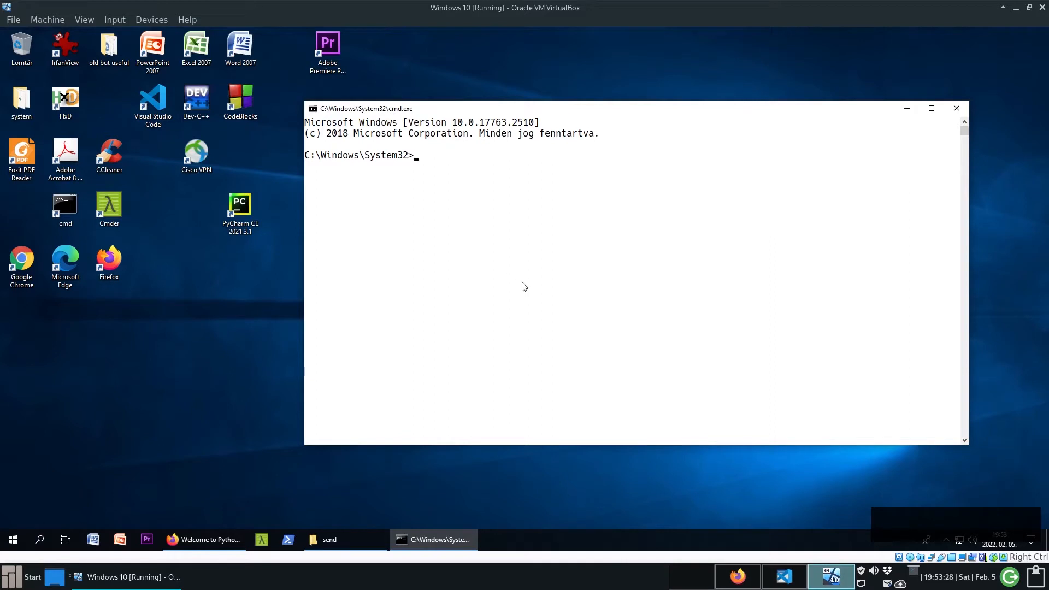
Step: Check whether the python and pip commands are available in the command prompt, and close it
type("python")
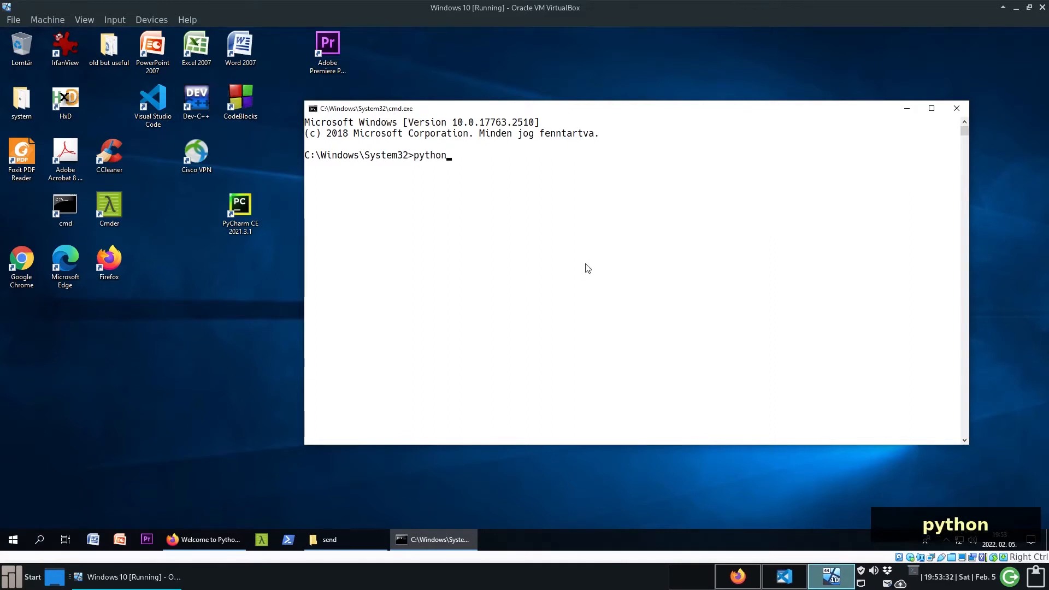
key("Return")
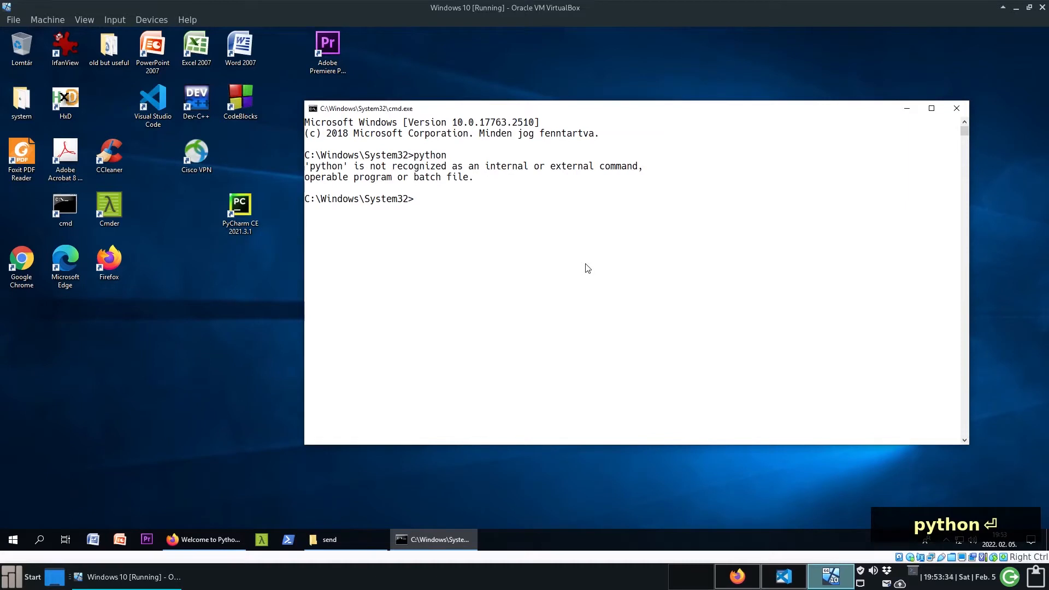
type("pip")
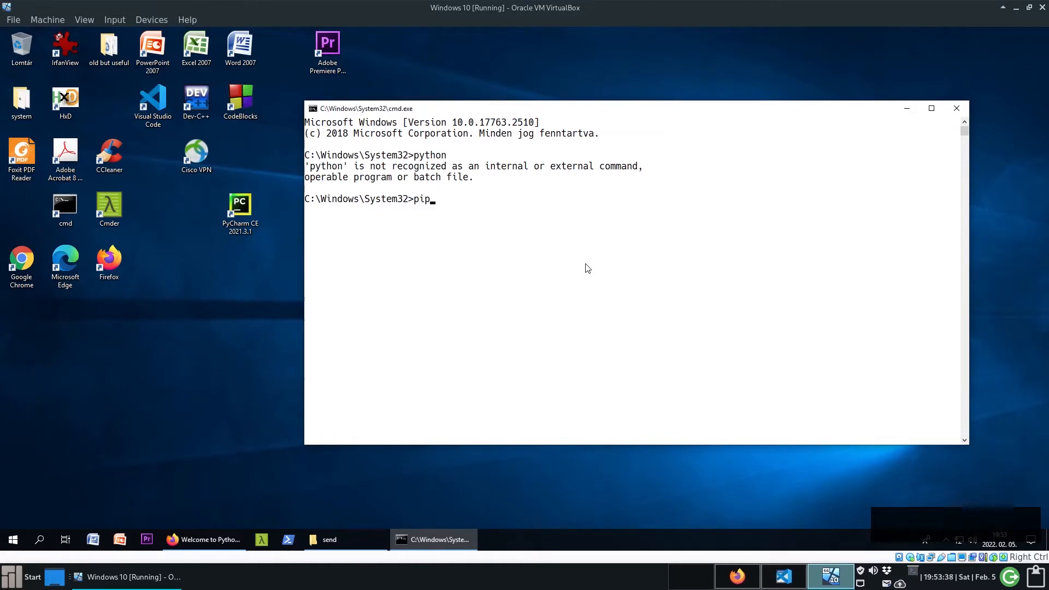
key("Return")
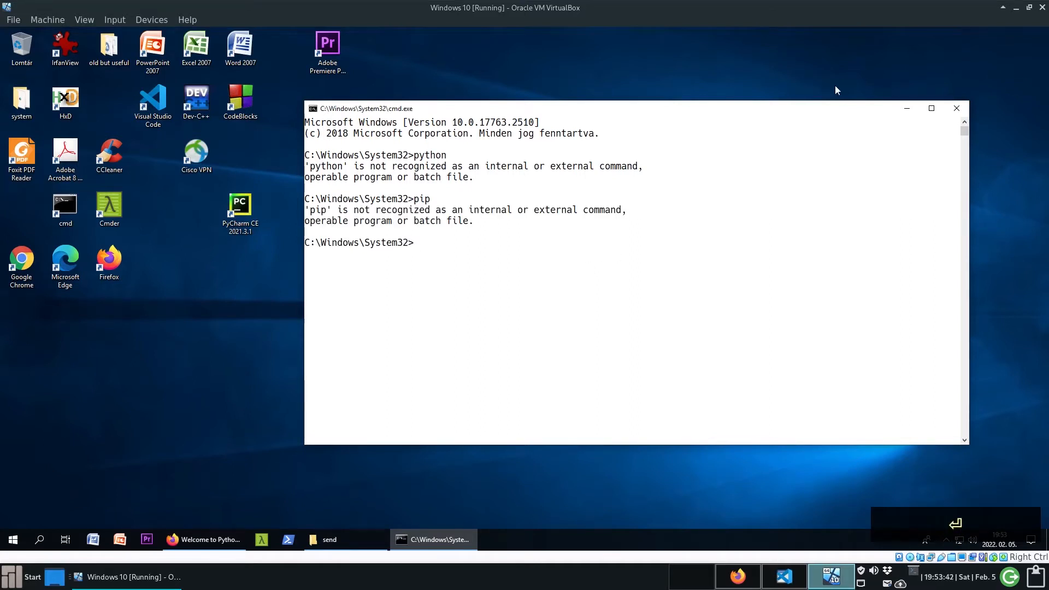
left_click(956, 109)
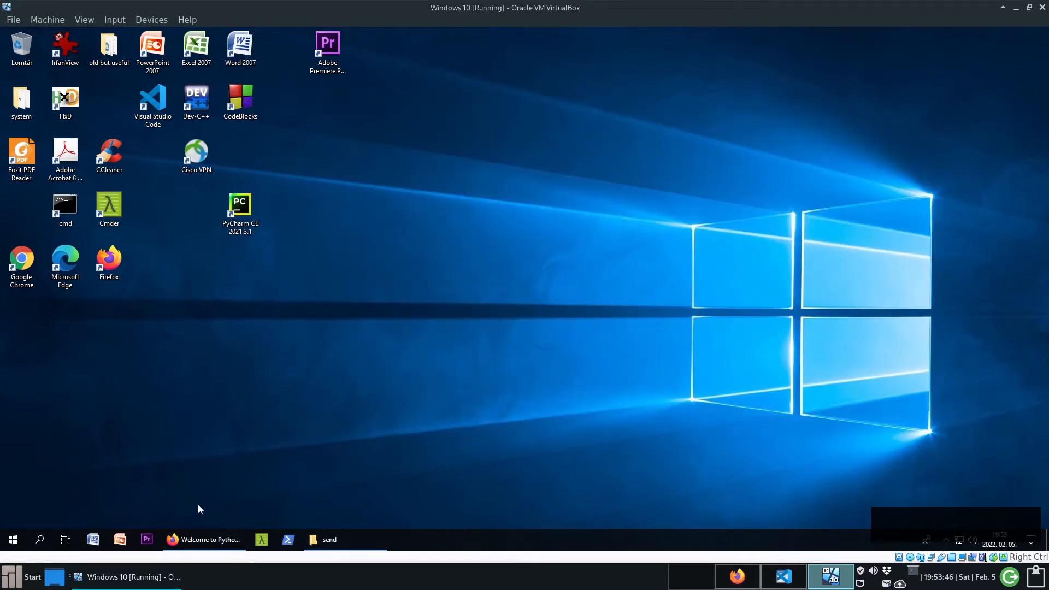
Step: Switch to Firefox and open the Windows downloads page on python.org
left_click(192, 538)
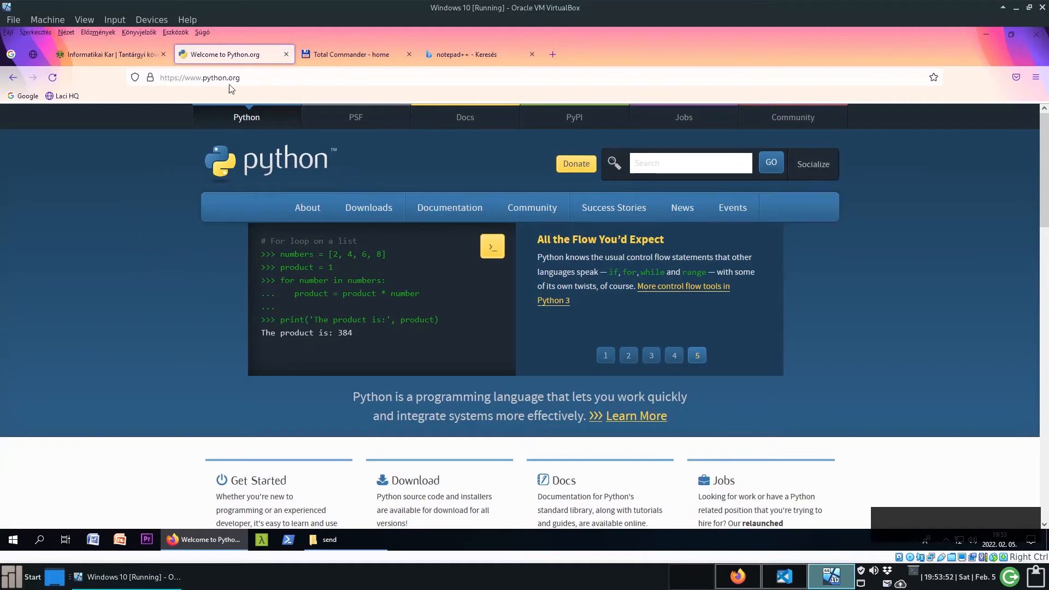
mouse_move(370, 210)
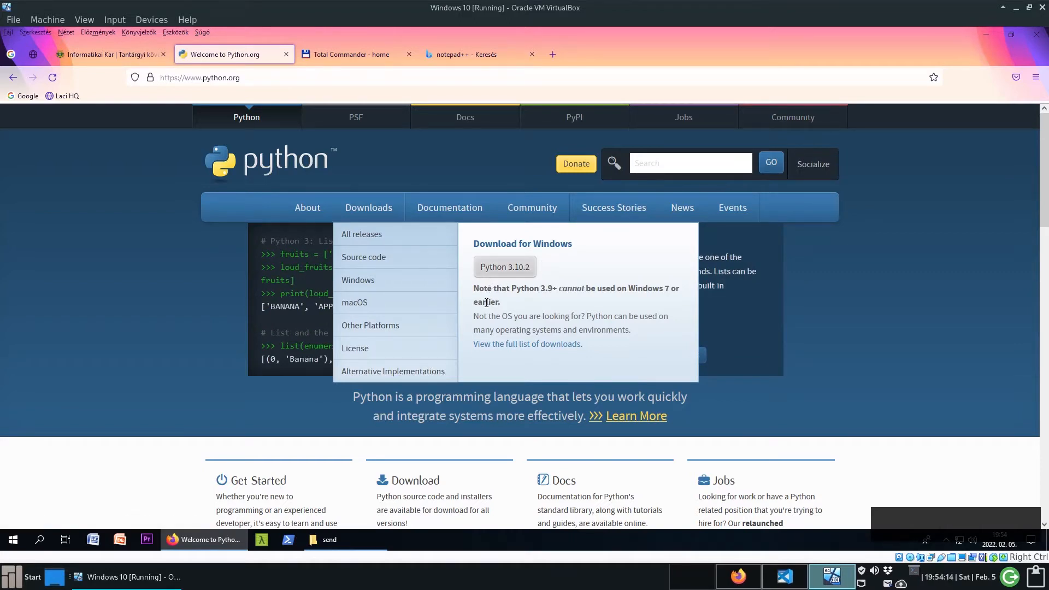
left_click(363, 285)
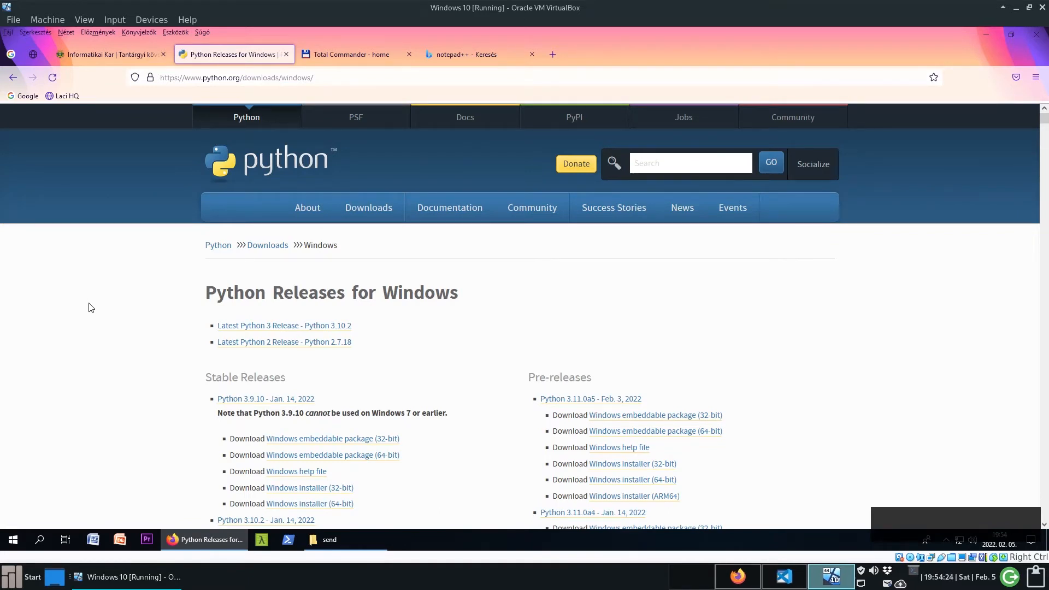
Step: Request the 64-bit Windows installer for Python 3.10.2, cancel saving the file and minimize the browser
scroll(93, 307, "down", 2)
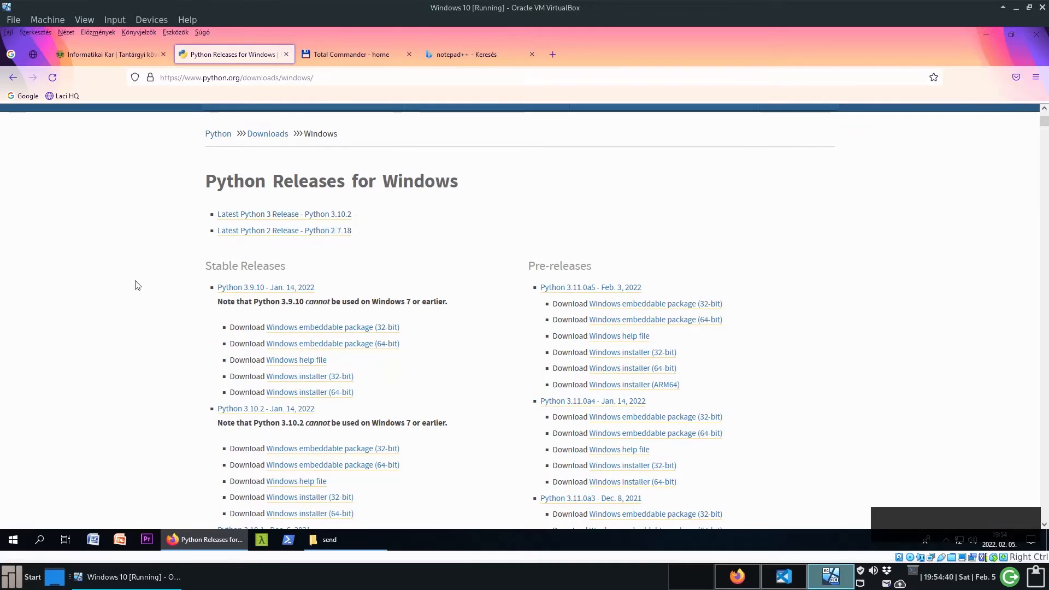
scroll(137, 284, "down", 1)
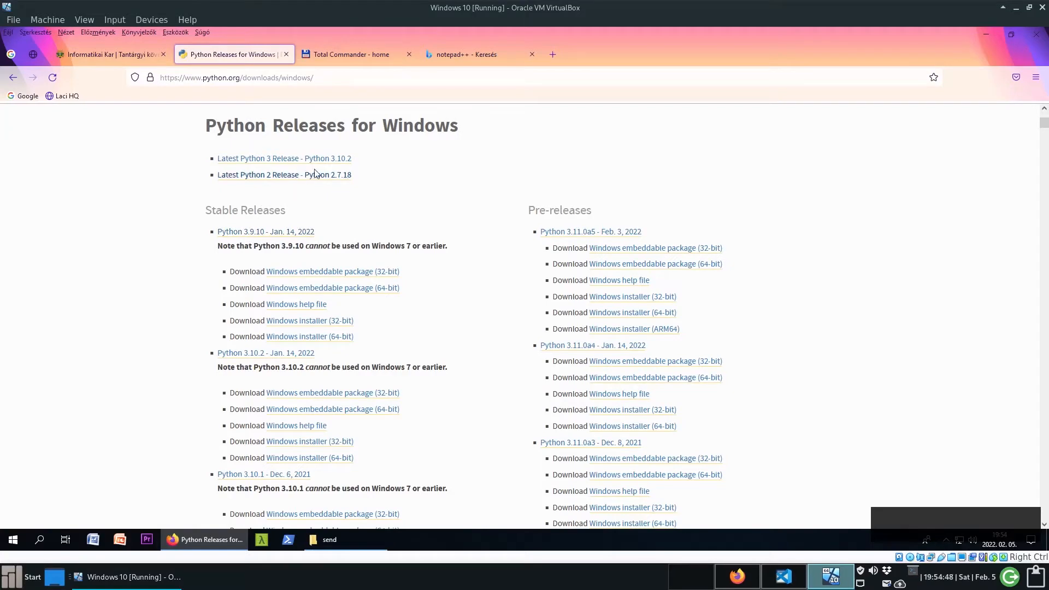
scroll(148, 310, "down", 2)
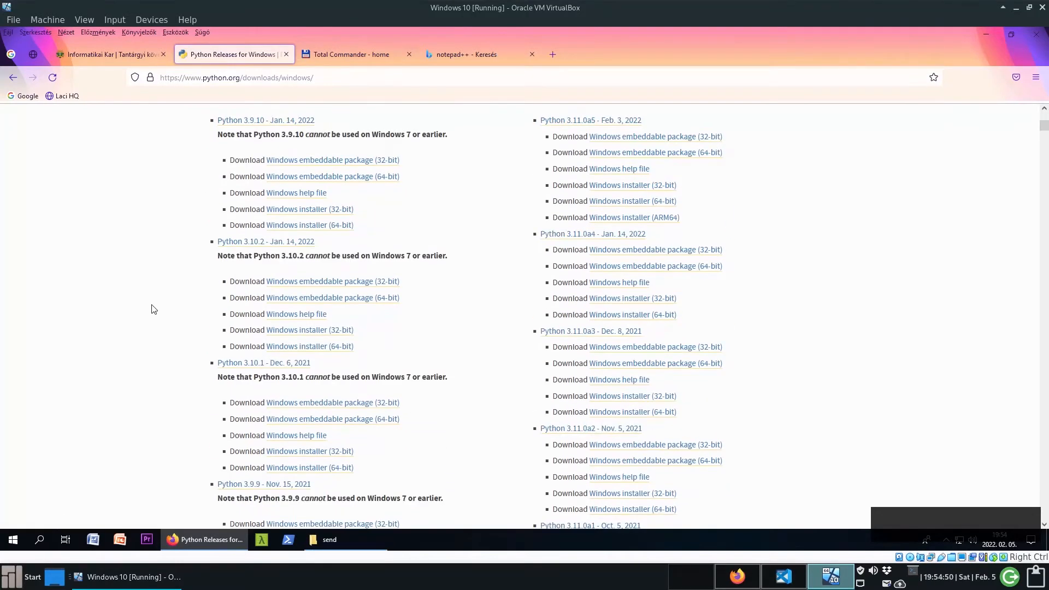
left_click(337, 346)
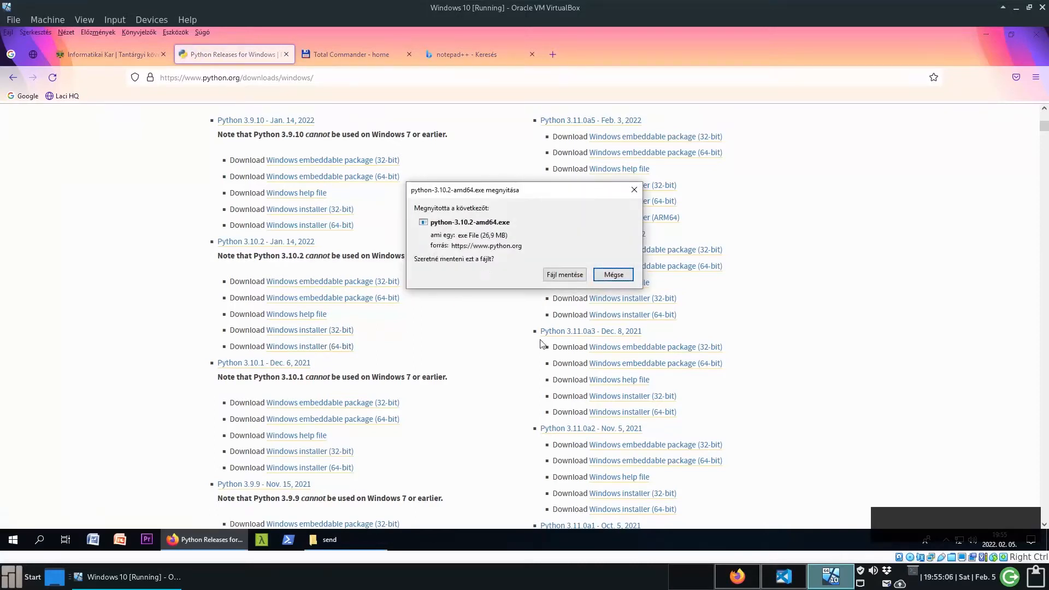
left_click(613, 275)
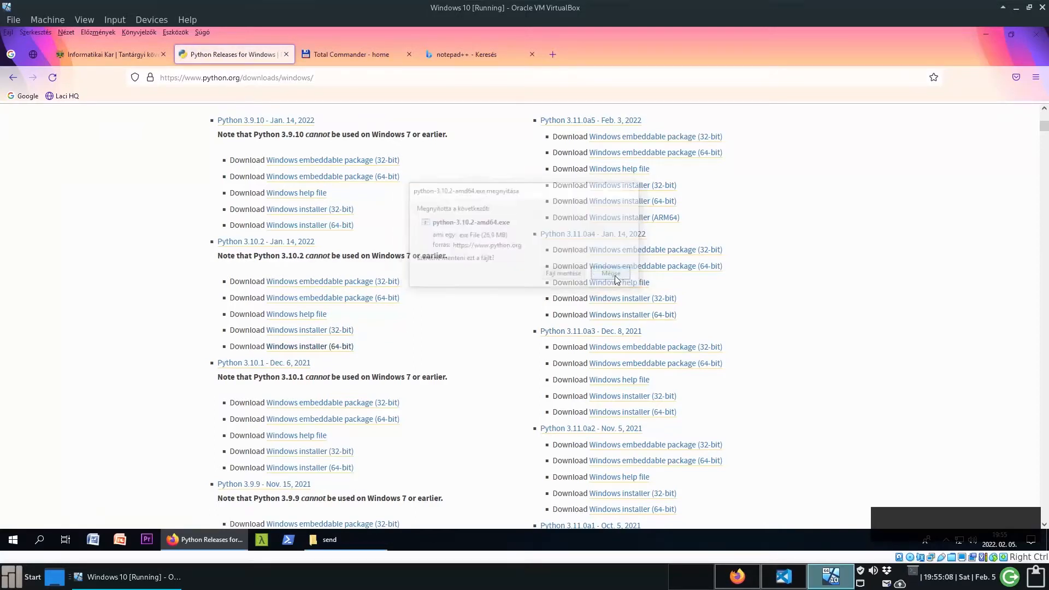
left_click(983, 33)
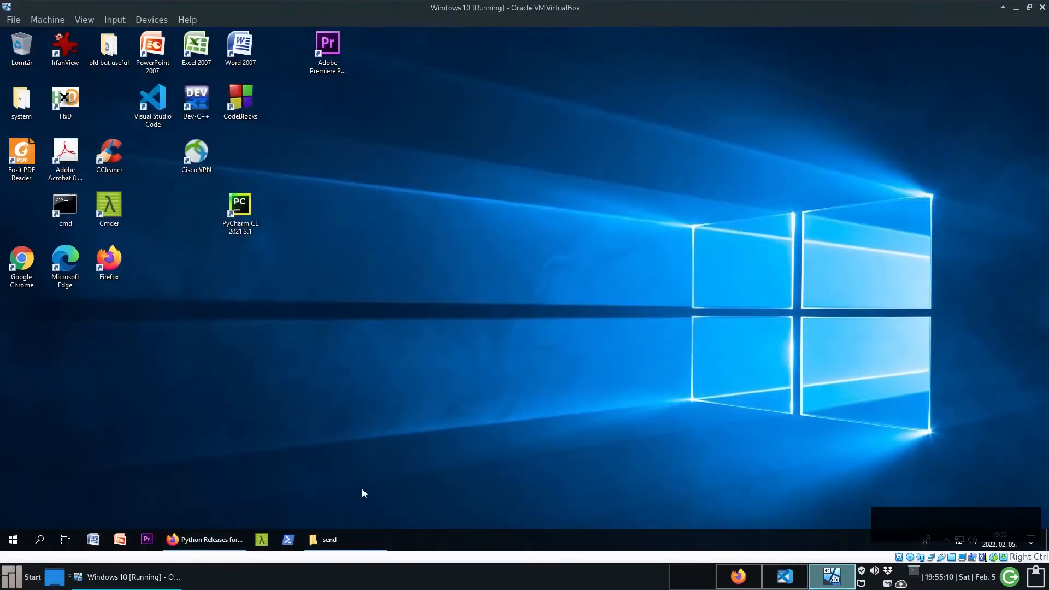
Step: Run the python-3.10.2-amd64 installer from the send folder, allowing it to open, and minimize the folder window
left_click(328, 540)
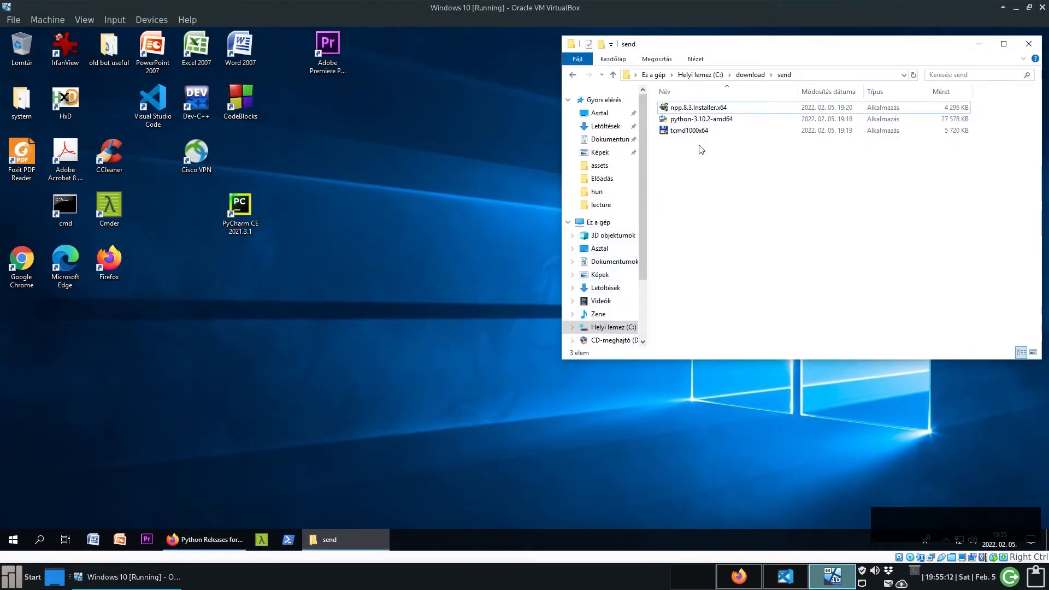
left_click(728, 121)
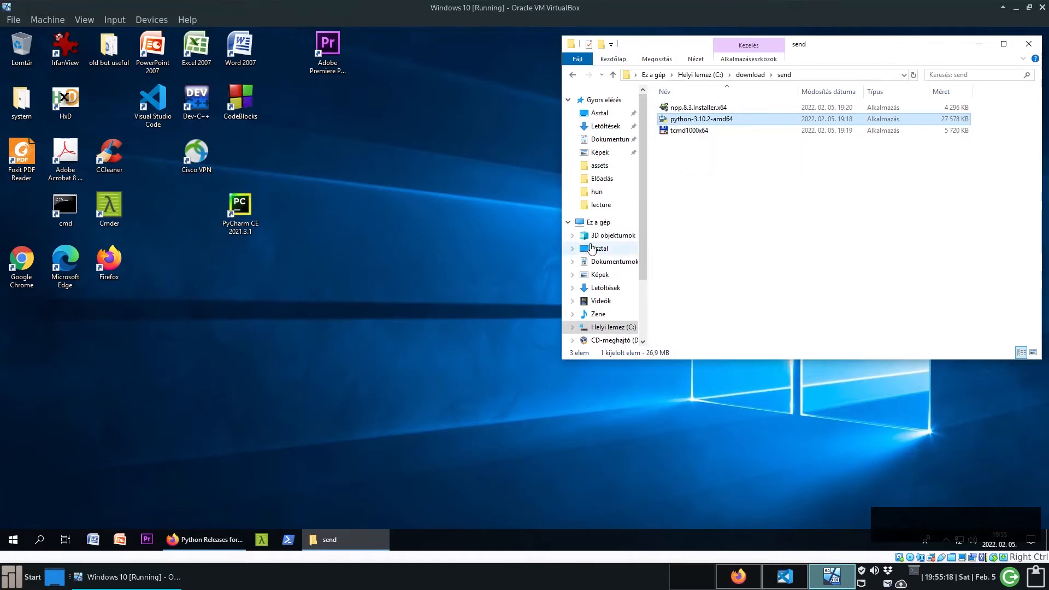
key("Return")
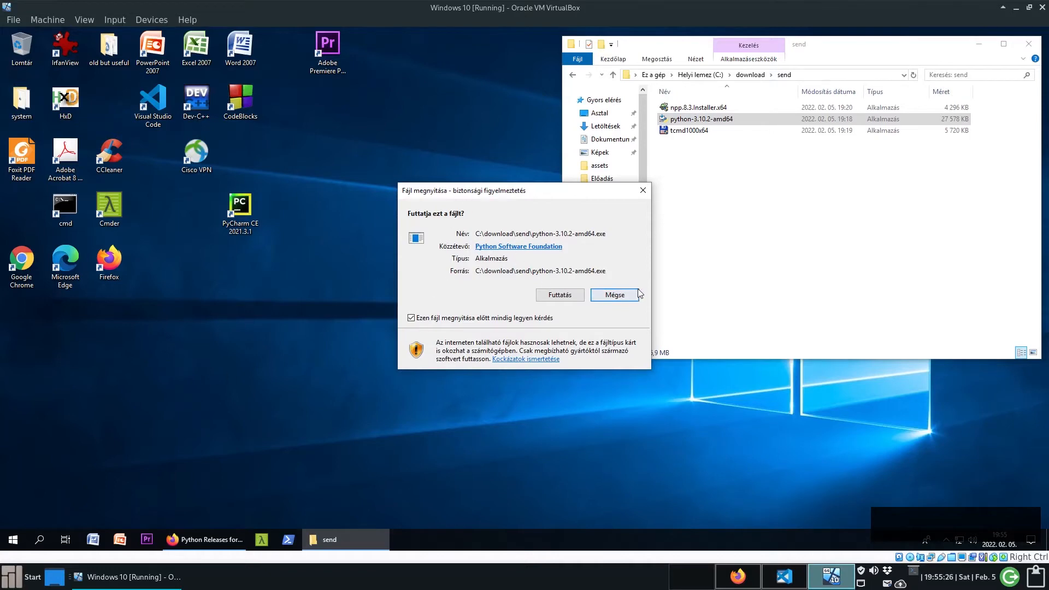
left_click(560, 296)
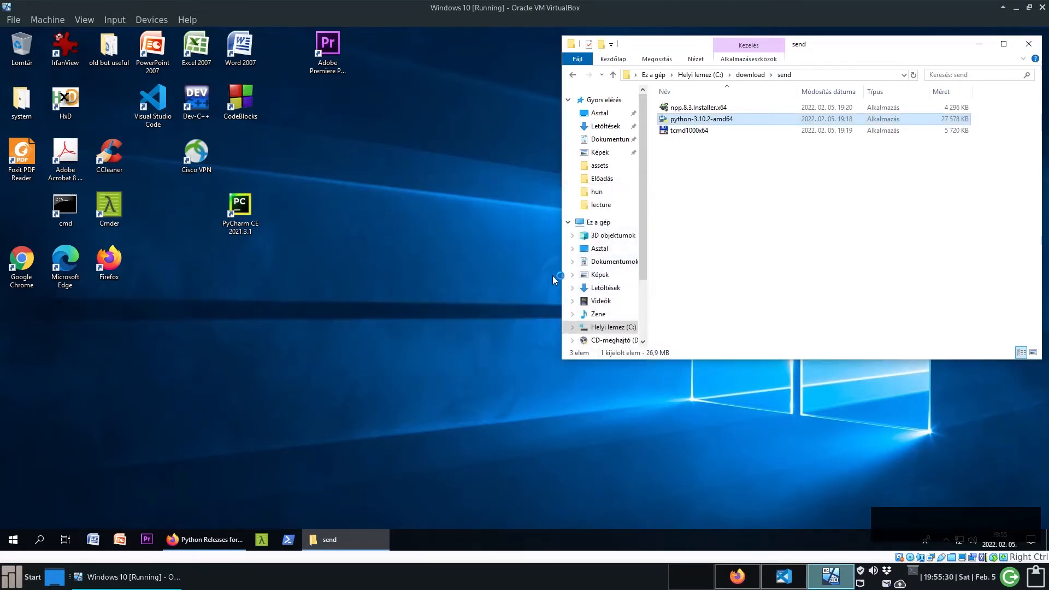
left_click(978, 44)
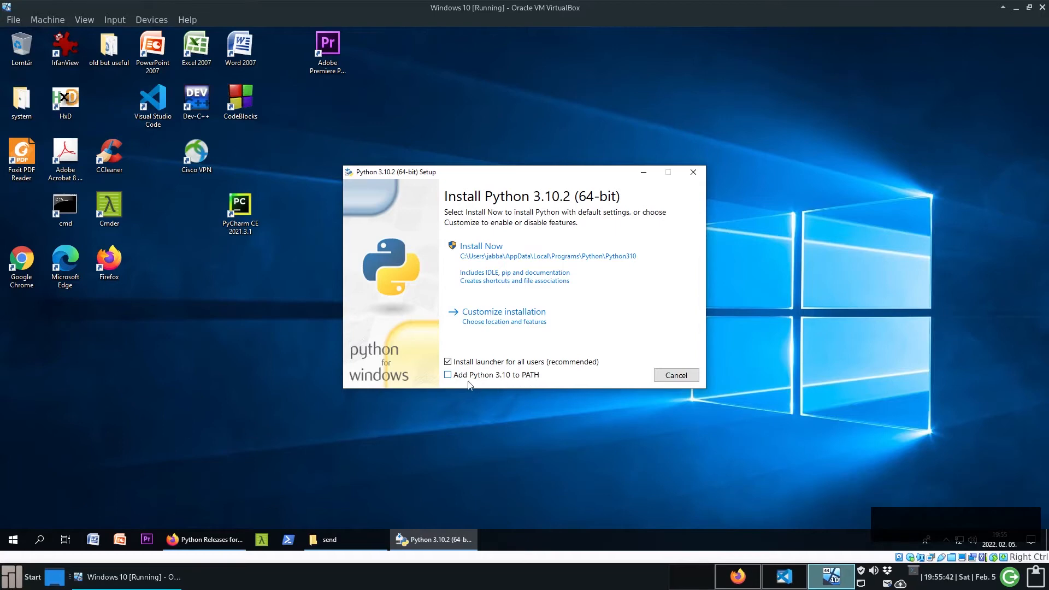
Step: Enable adding Python 3.10 to PATH and choose a customized installation, keeping all default optional features
left_click(448, 376)
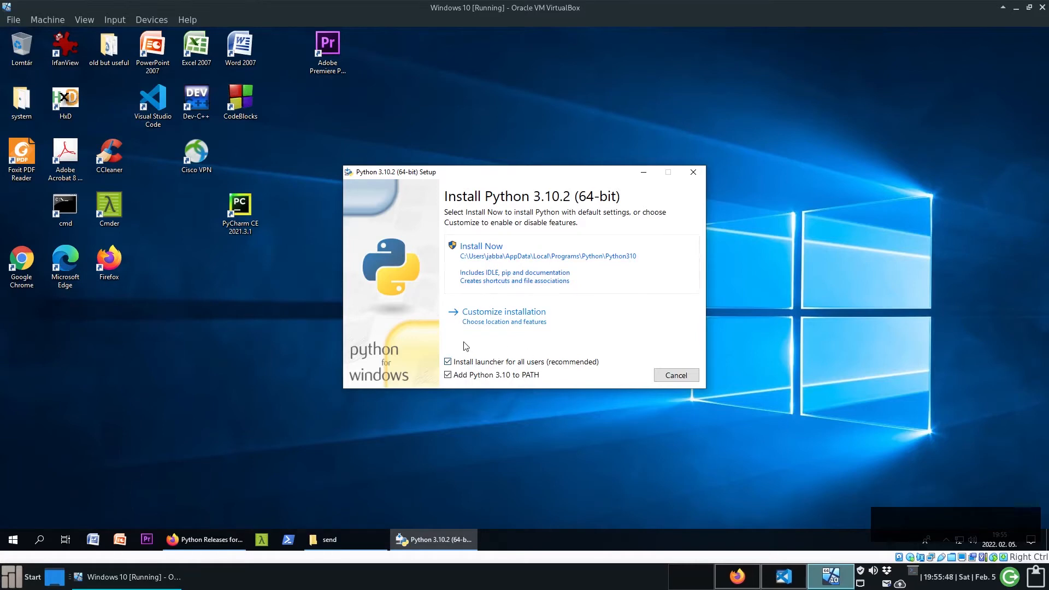
left_click(528, 317)
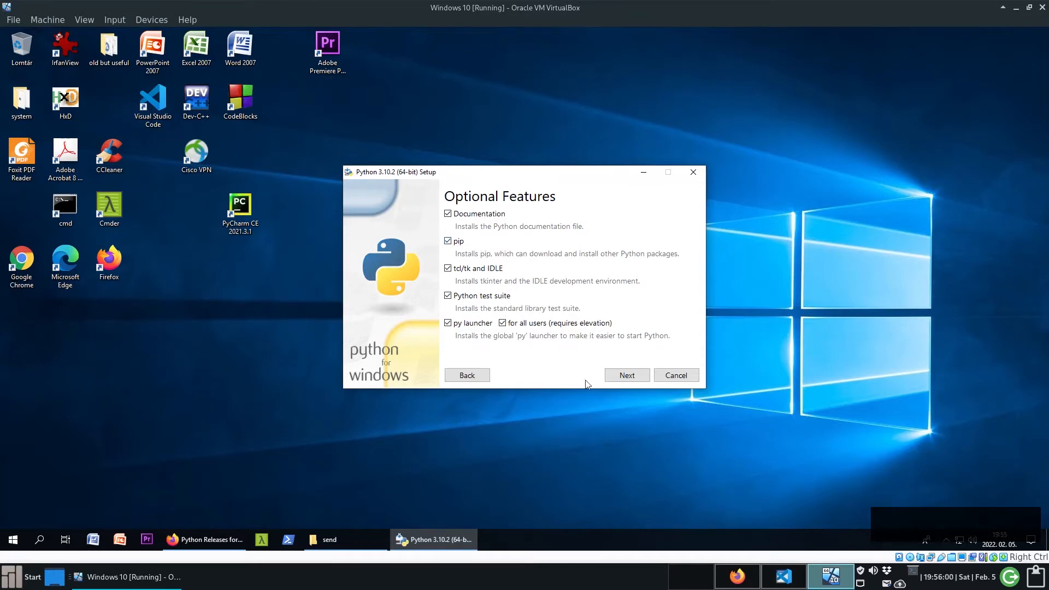
left_click(627, 375)
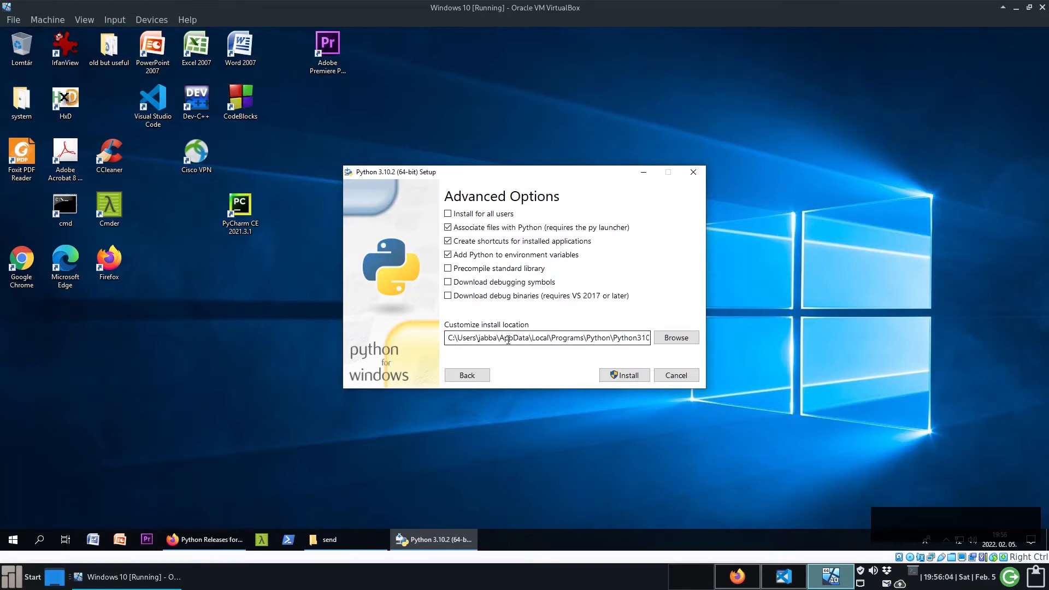
Step: Shorten the install location to C:\Python310 and start the installation
left_click(484, 338)
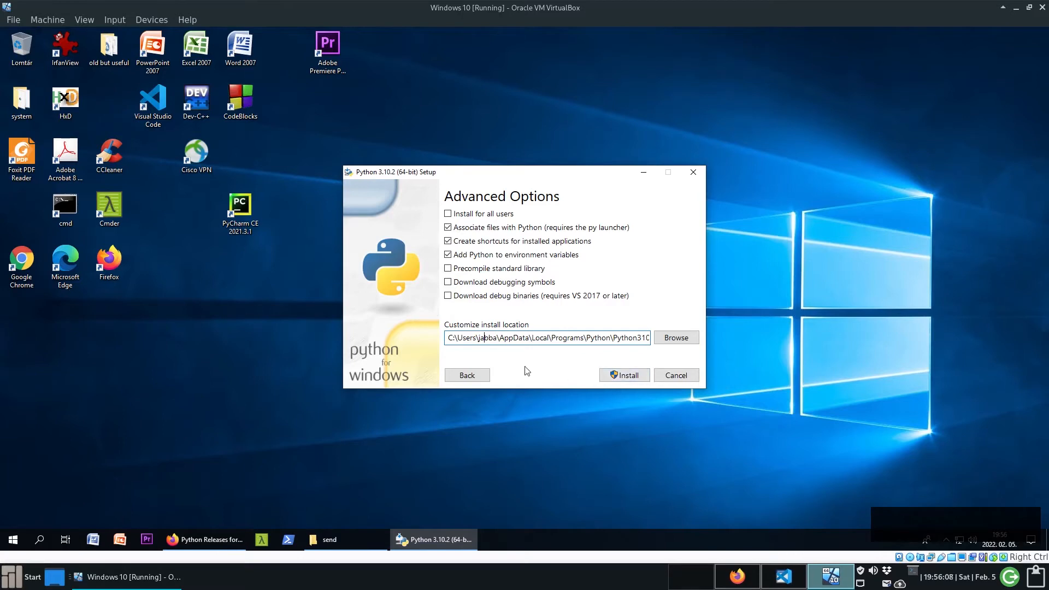
key("Left")
key("Left")
key("Left")
key("Left")
key("Left")
key("Left")
key("Left")
key("Left")
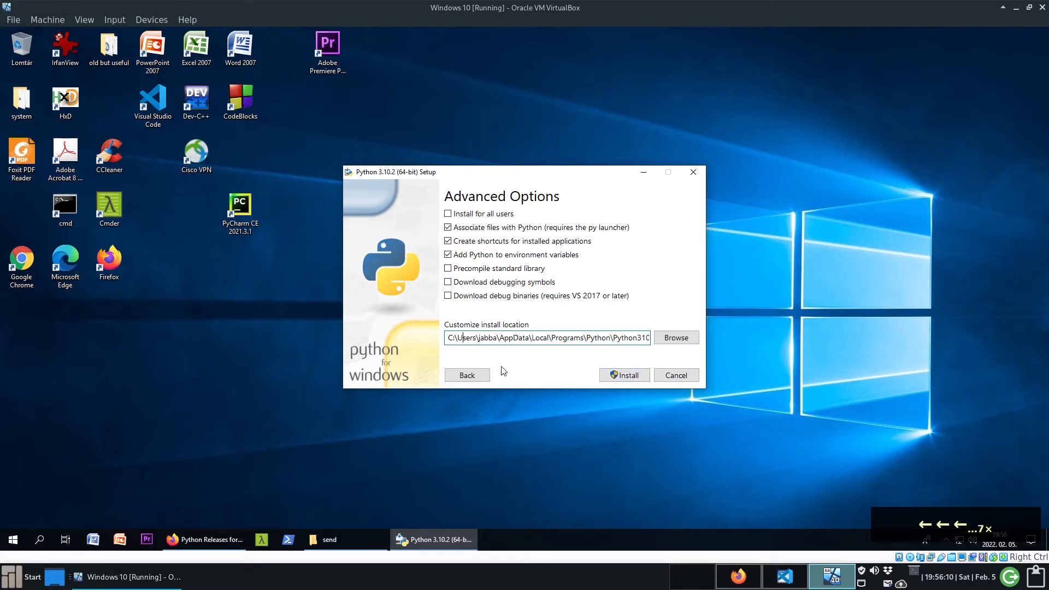
key("Delete")
key("Delete")
key("Delete")
key("Delete")
key("Delete")
key("Delete")
key("Delete")
key("Delete")
key("Delete")
key("Delete")
key("Delete")
key("Delete")
key("Delete")
key("Delete")
key("Delete")
key("Delete")
key("Delete")
key("Delete")
key("Delete")
key("Delete")
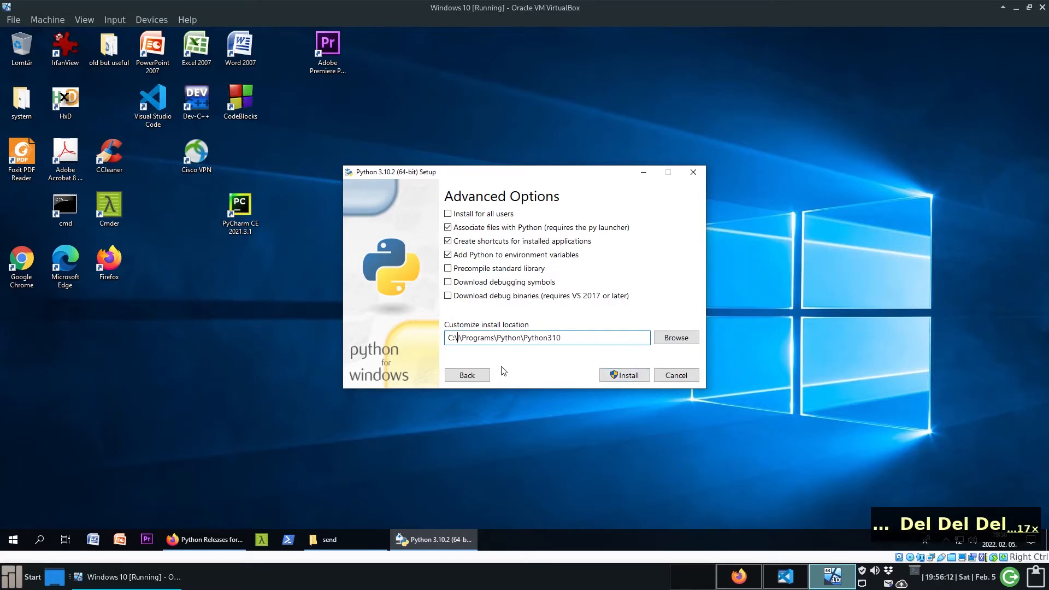
key("Delete")
key("Delete")
key("Delete")
key("Delete")
key("Delete")
key("Delete")
key("Delete")
key("Delete")
key("Delete")
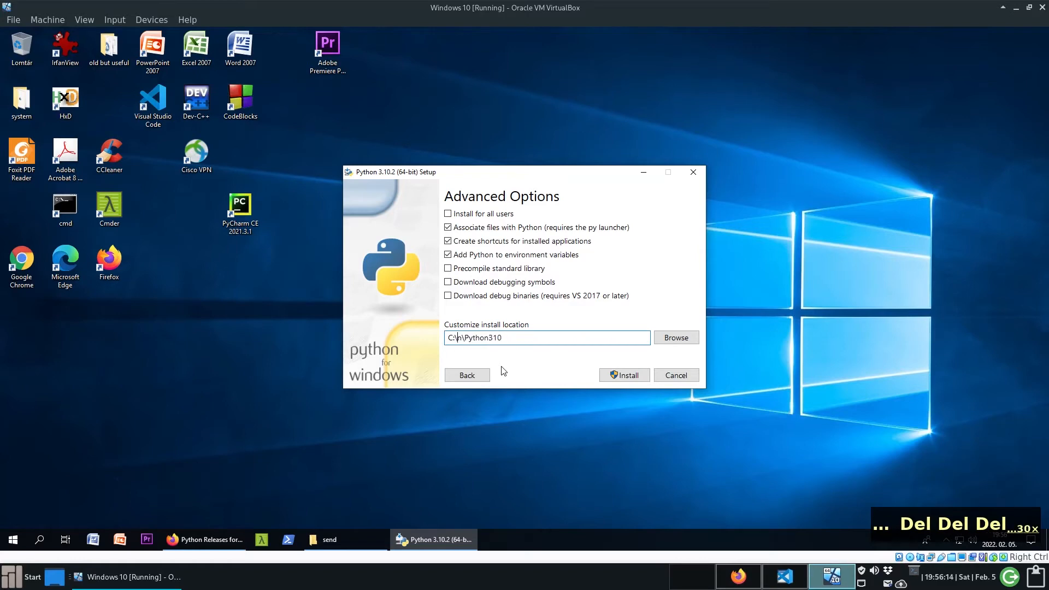
key("Delete")
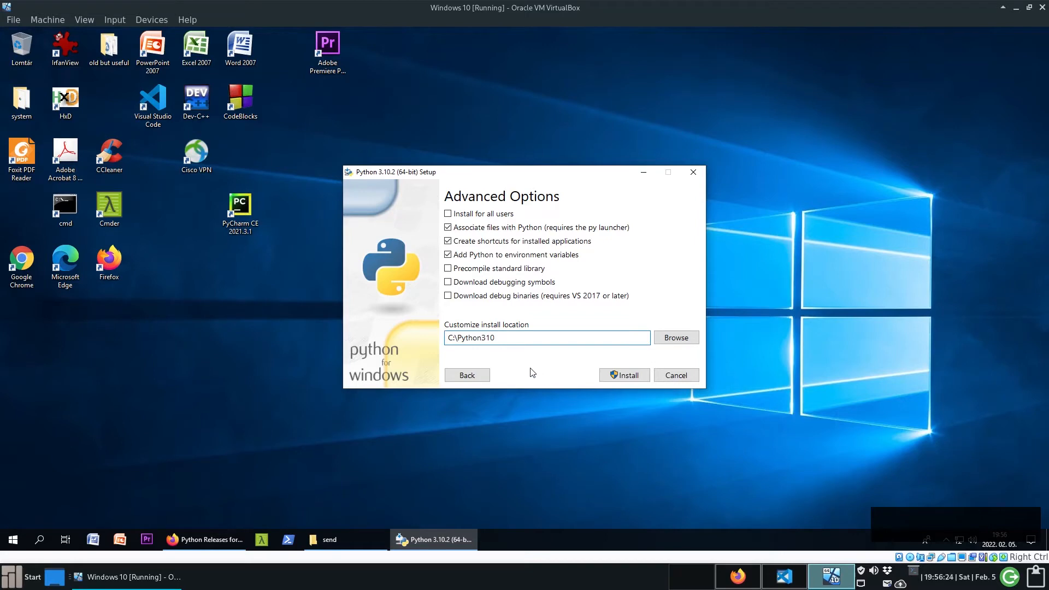
left_click(628, 377)
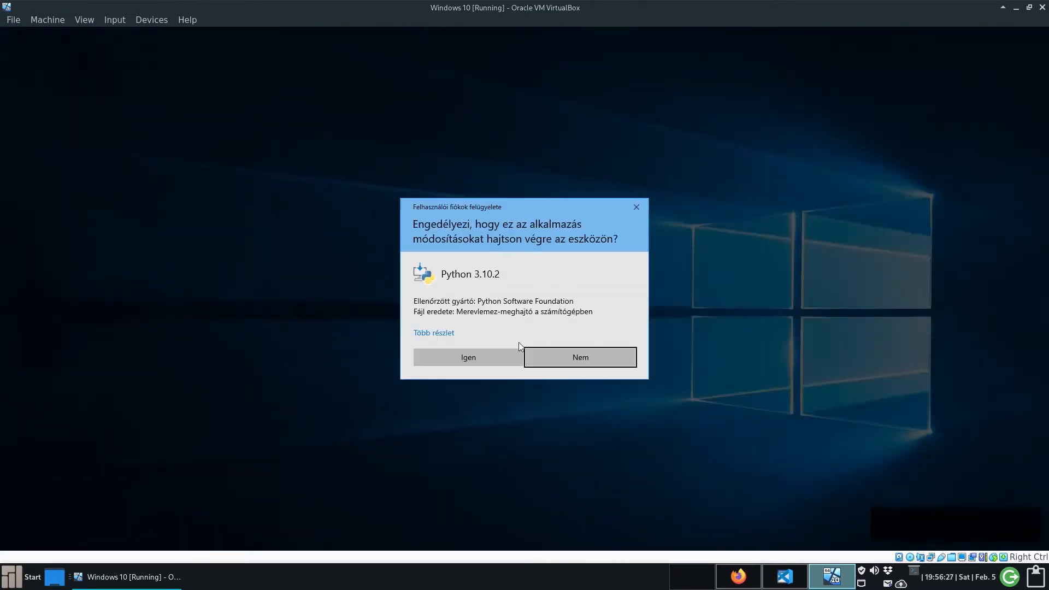
Step: Allow the Python 3.10.2 installer to make changes to the device and close the setup after installation
left_click(482, 355)
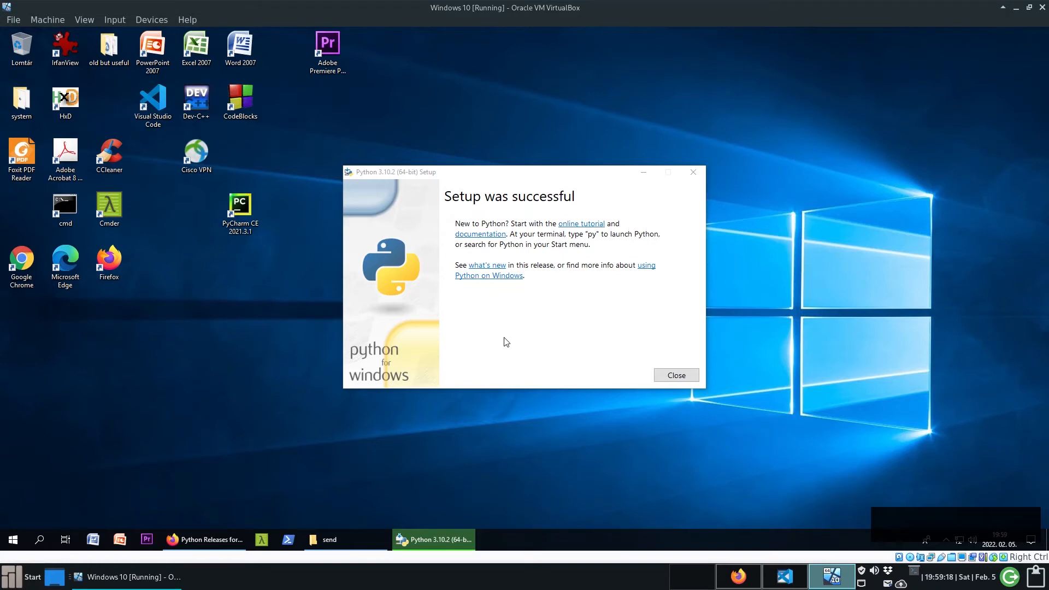
left_click(668, 374)
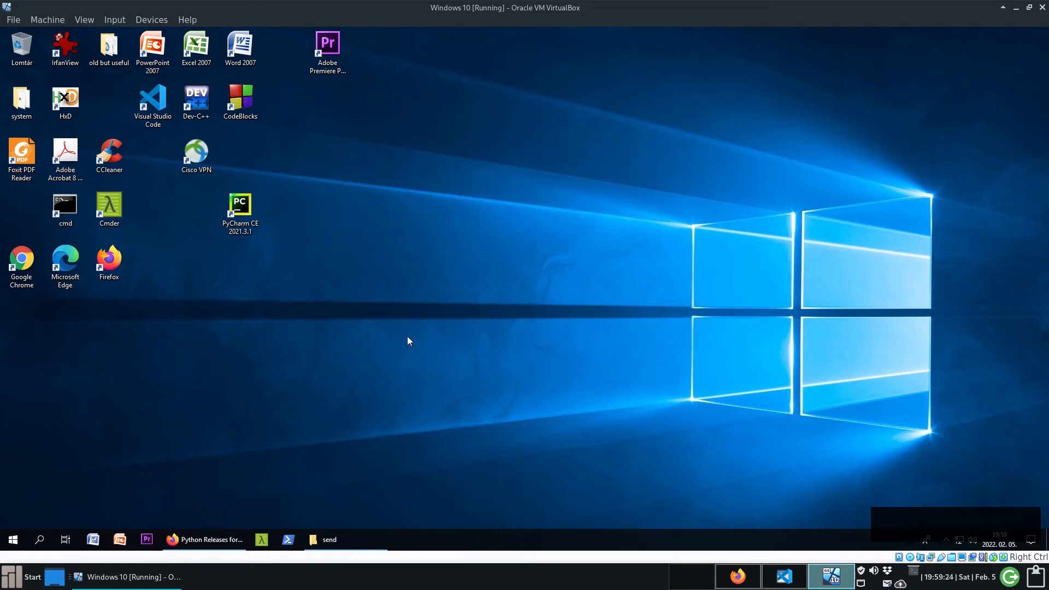
Step: Find and open a command prompt by searching for cmd, reposition its window and close it
left_click(12, 540)
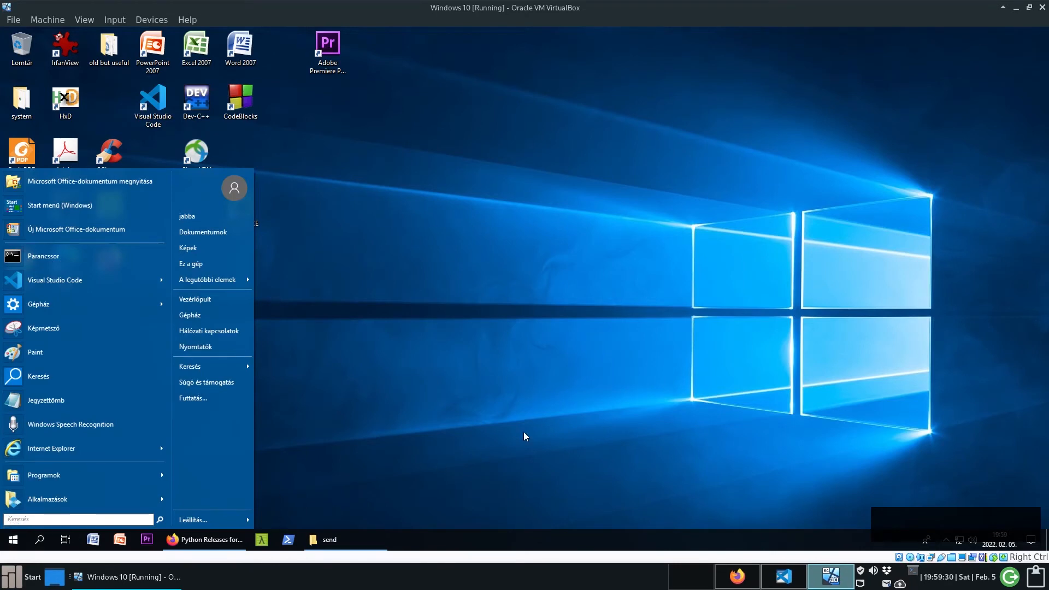
type("cmd")
key("Return")
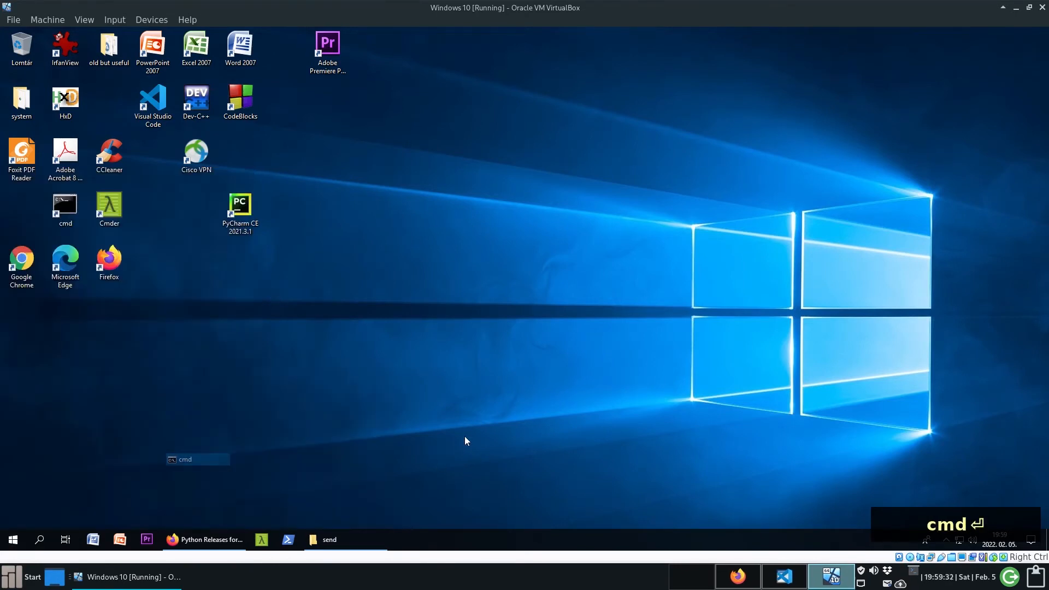
left_click_drag(371, 70, 613, 90)
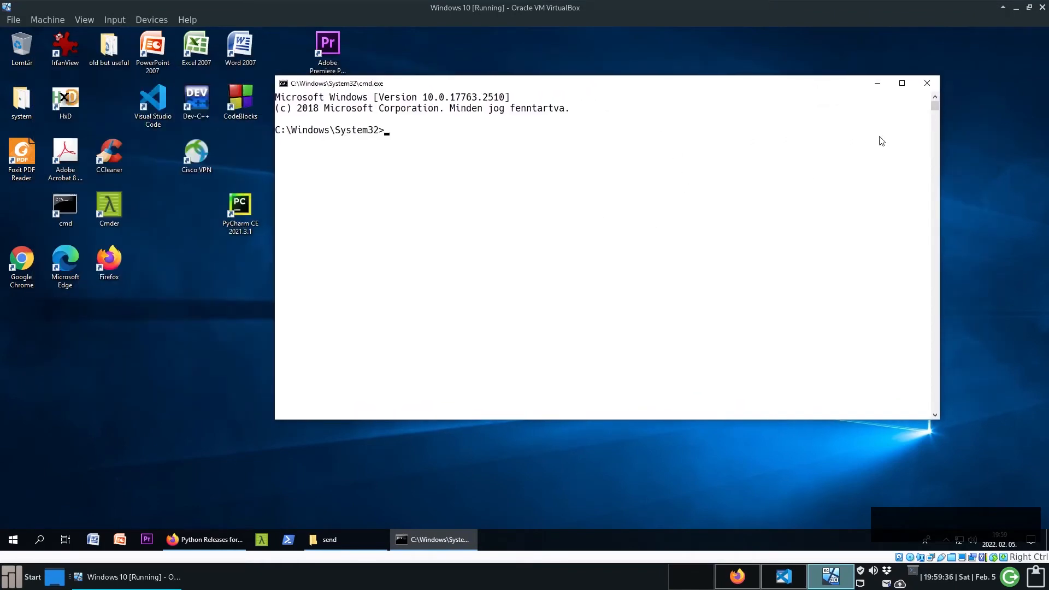
left_click(928, 85)
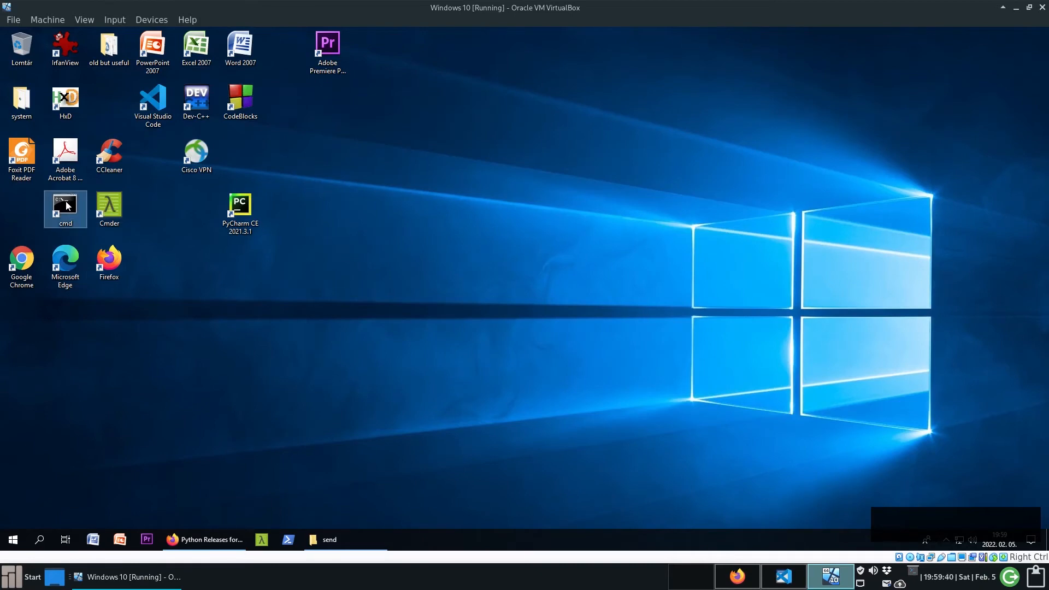
Step: Open the command prompt from its desktop shortcut, start the Python shell with the python command and exit the shell
left_click(64, 224)
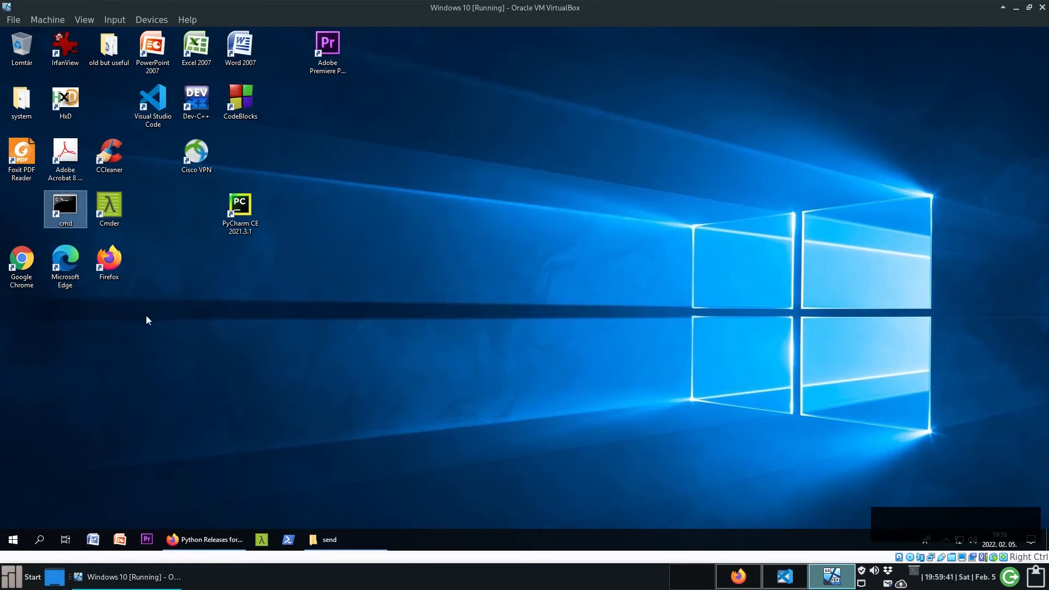
double_click(68, 207)
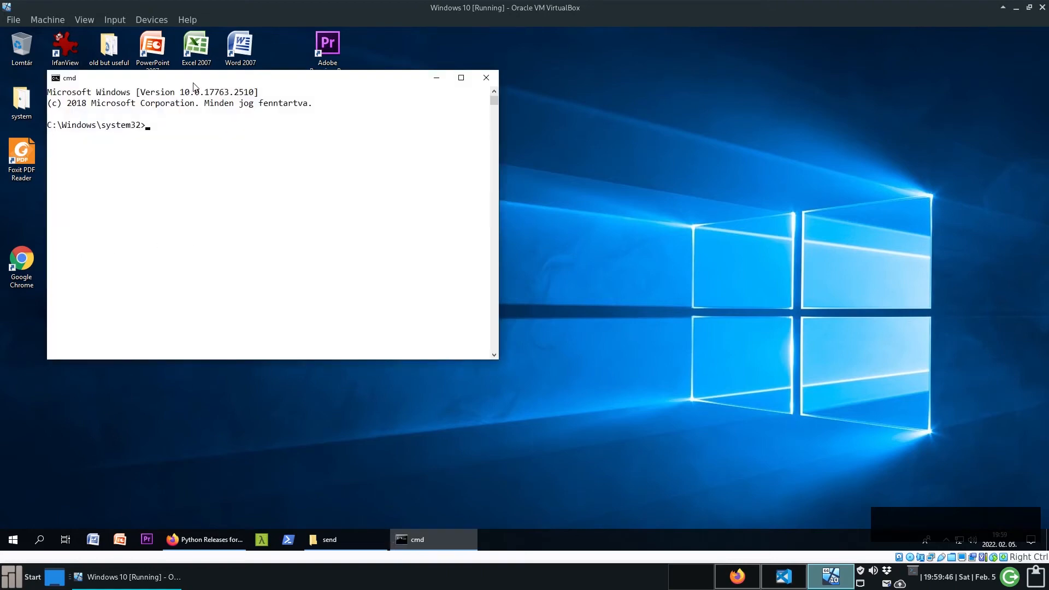
left_click_drag(193, 80, 570, 120)
type("pyth")
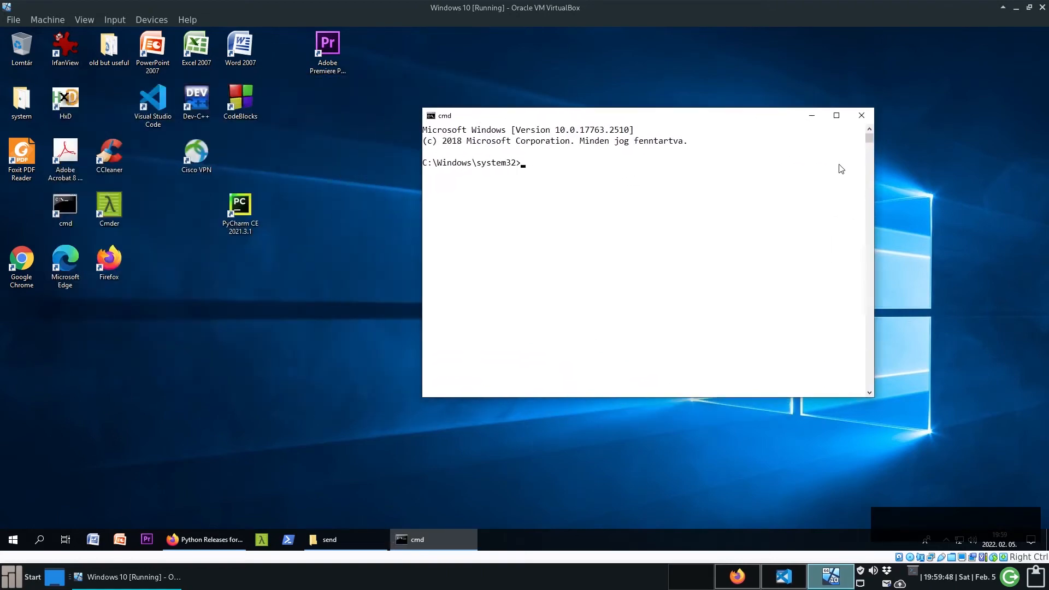
type("on")
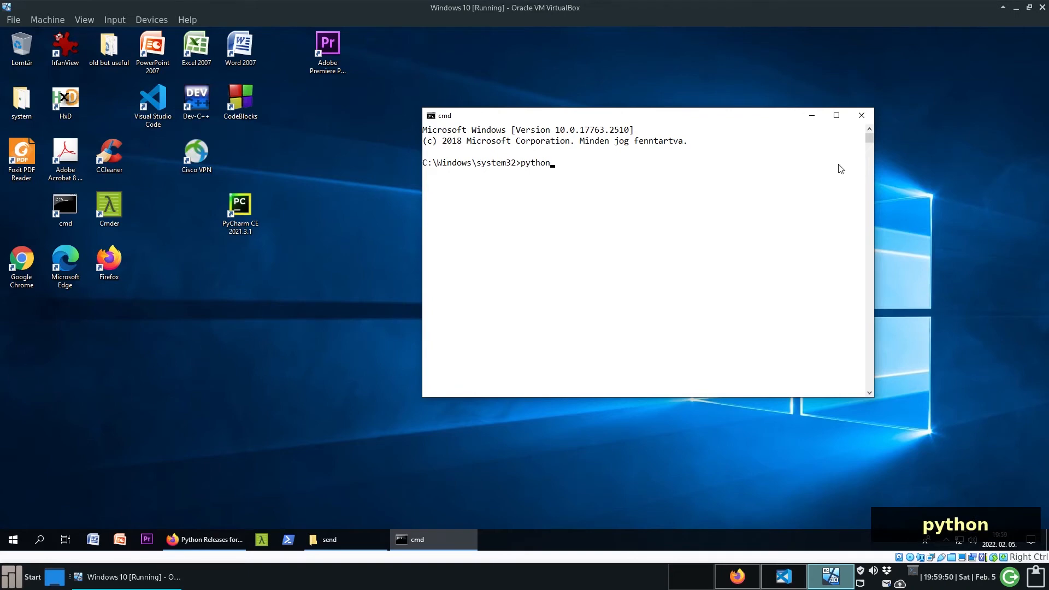
key("Return")
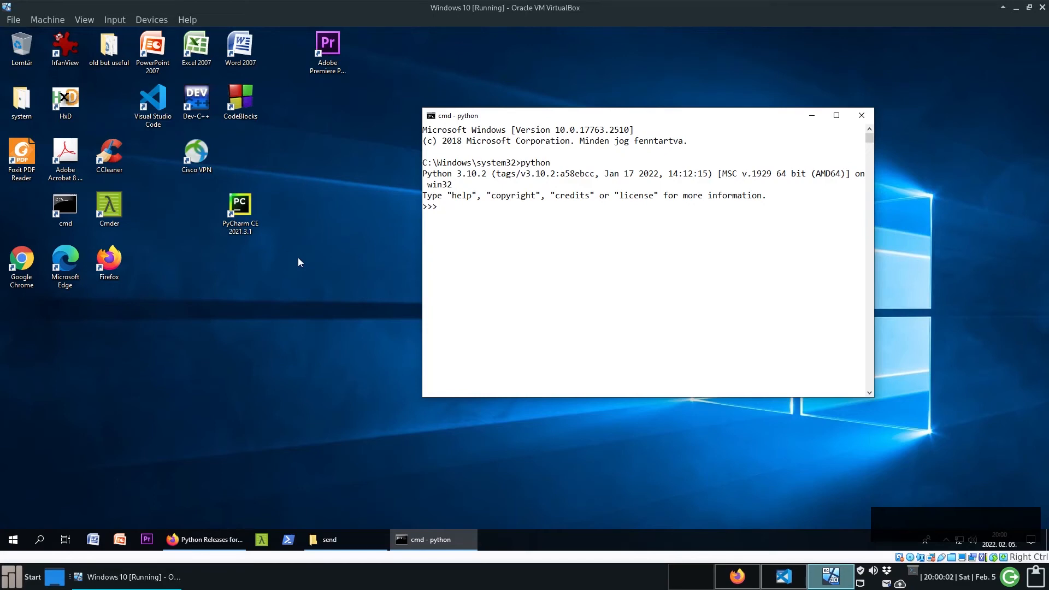
key("ctrl+z")
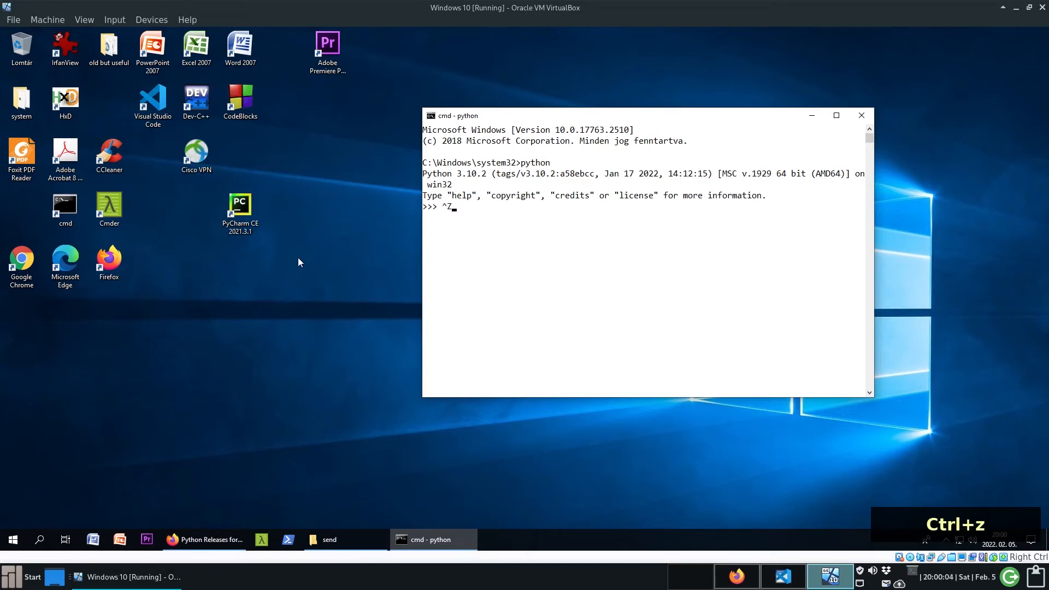
key("Return")
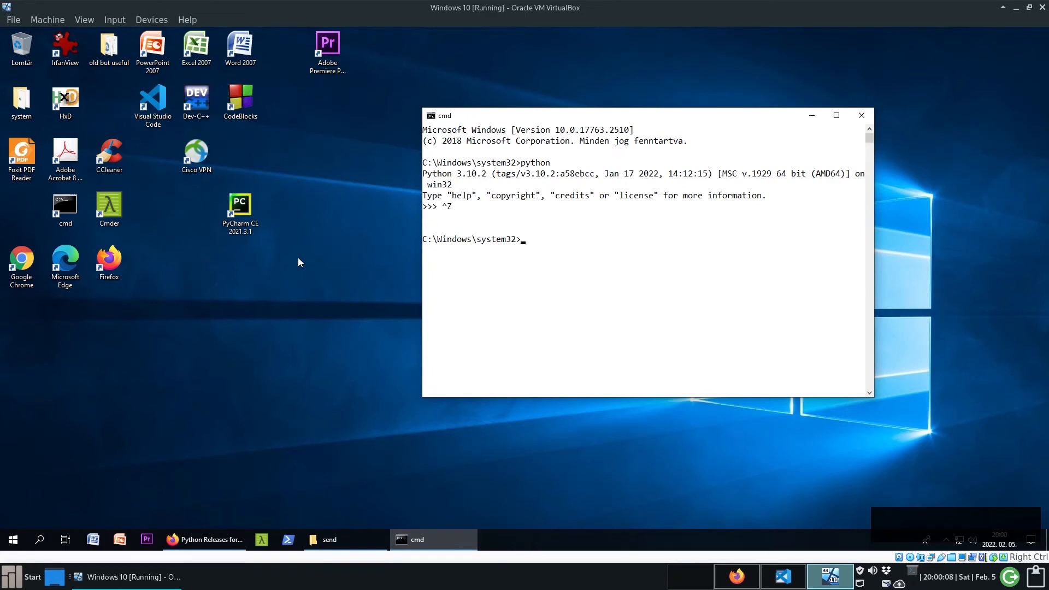
Step: Run pip in the command prompt to check that it is available, and close the window
type("pip")
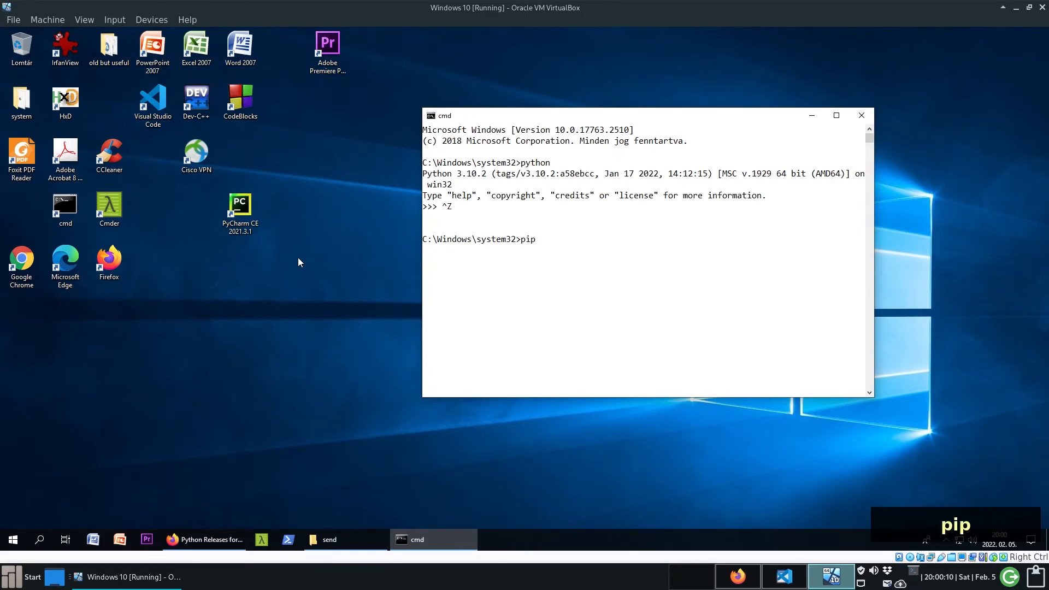
key("Return")
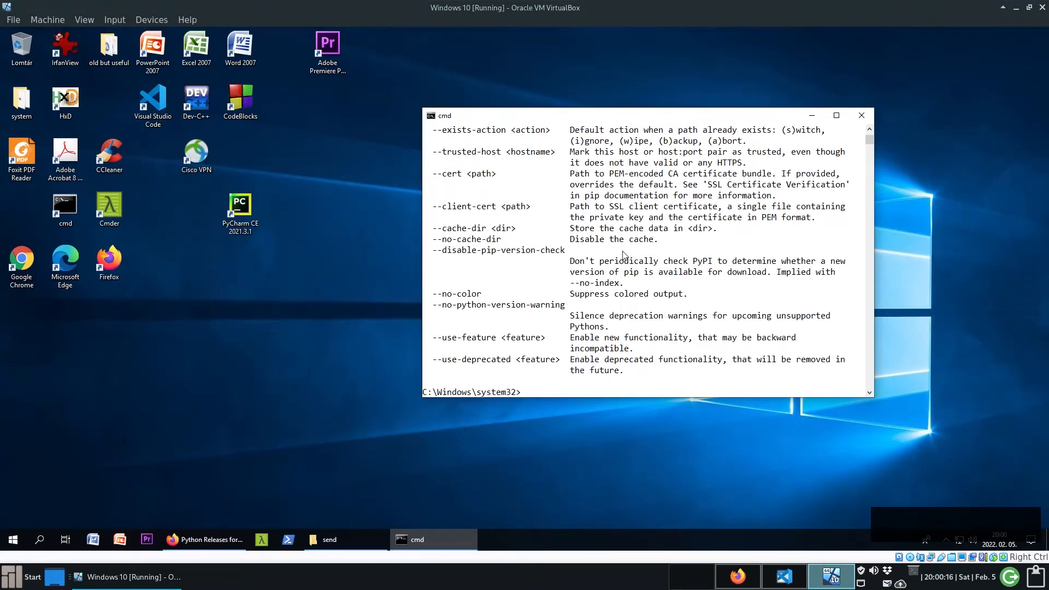
left_click(861, 115)
Step: Switch to content.txt in Visual Studio Code and highlight the "start the Python shell" item, followed by "check the PATH"
left_click(784, 576)
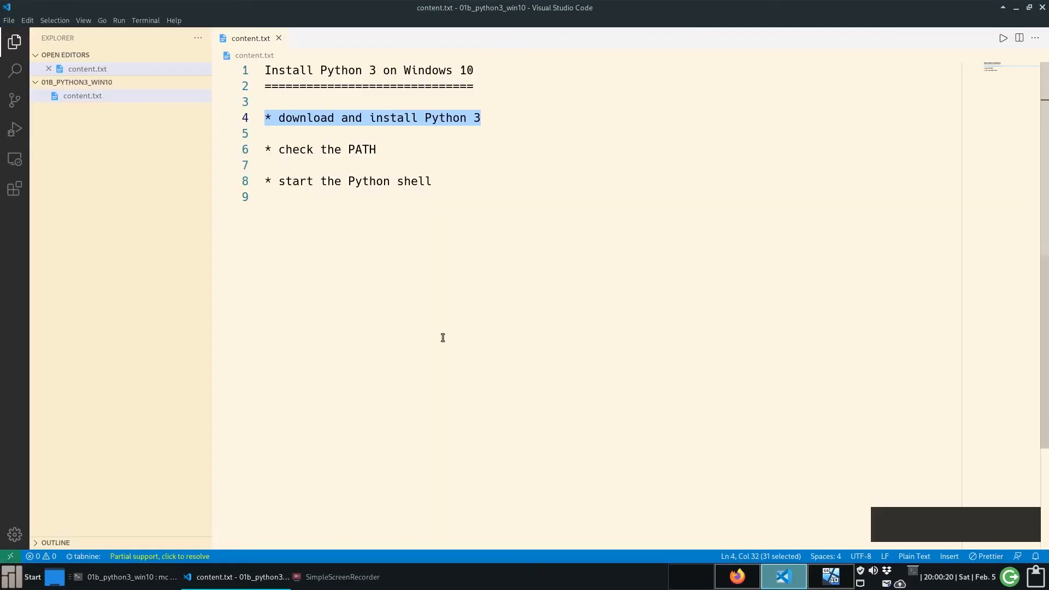
left_click_drag(445, 185, 234, 182)
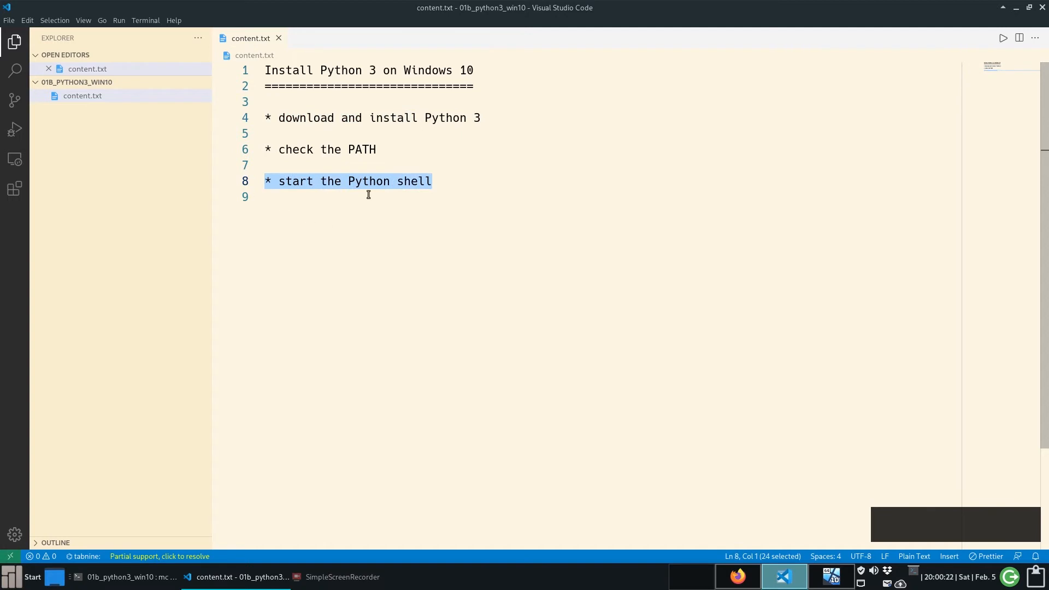
left_click_drag(382, 150, 255, 150)
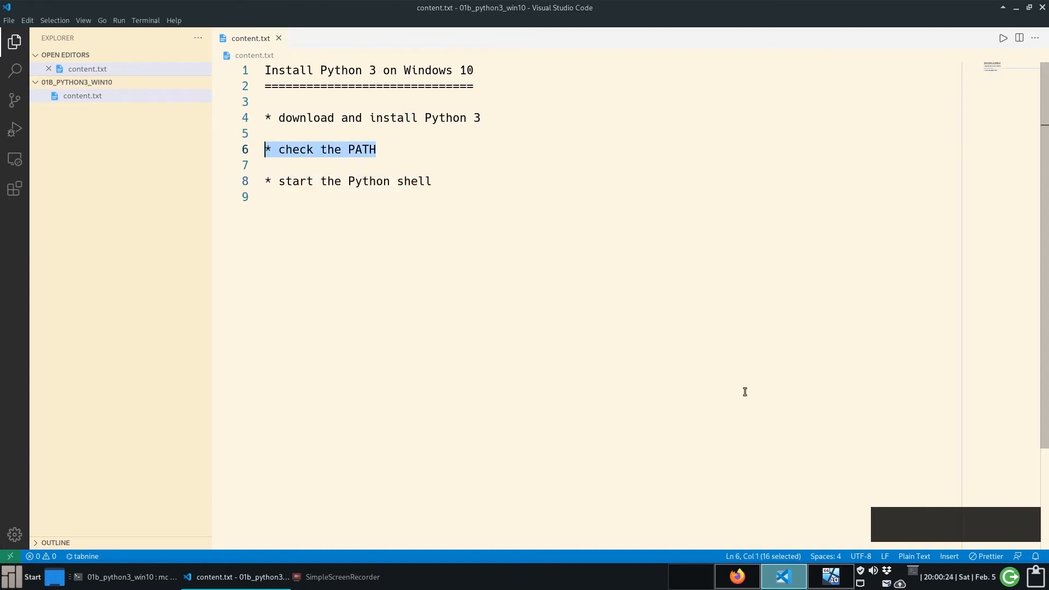
Step: Return to the Windows 10 virtual machine and open the environment variables from the Control Panel's advanced system settings
left_click(826, 583)
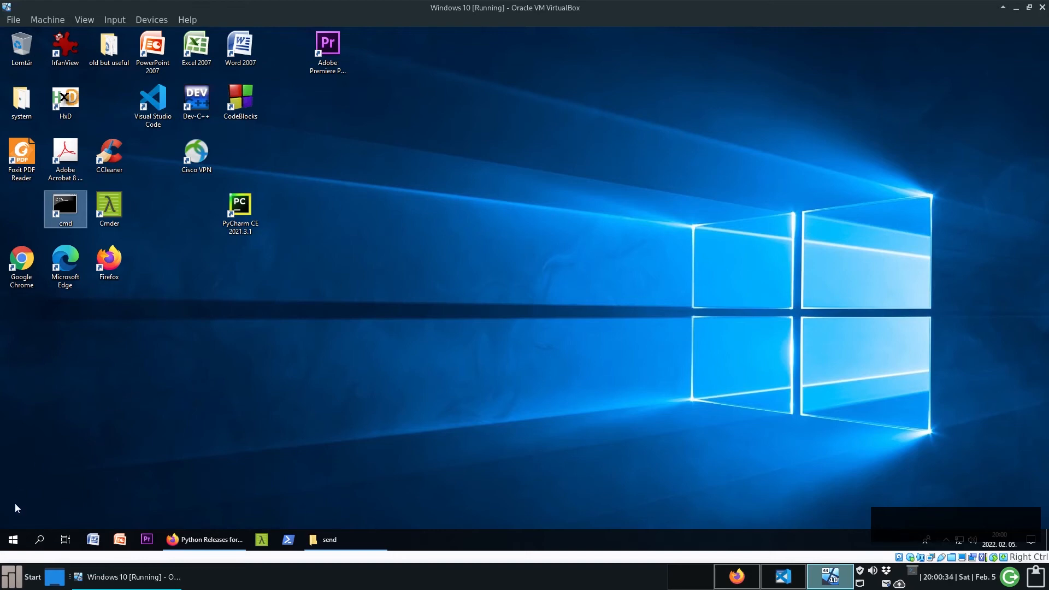
left_click(12, 539)
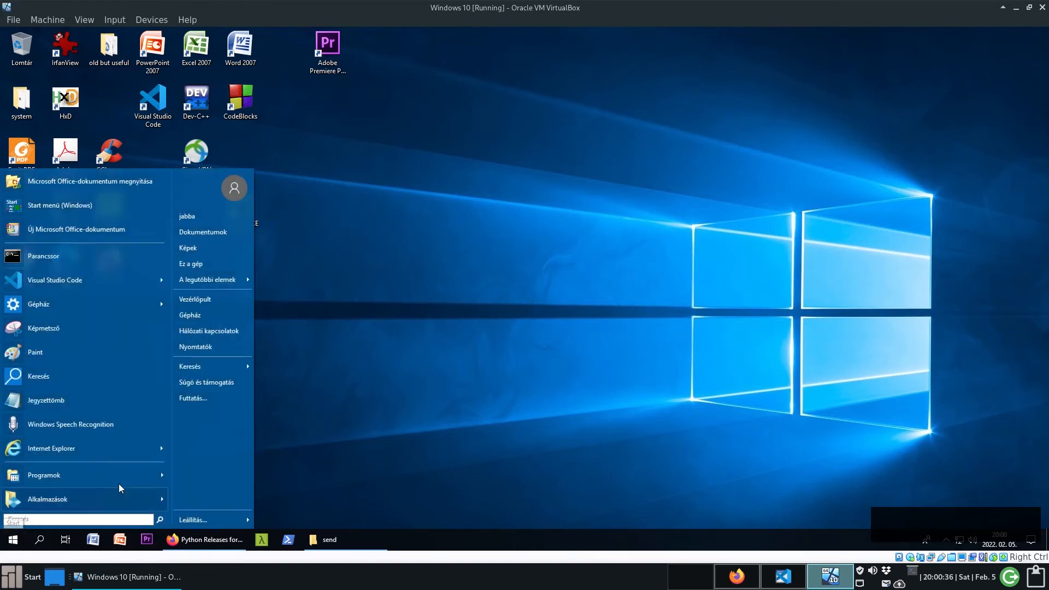
left_click(212, 299)
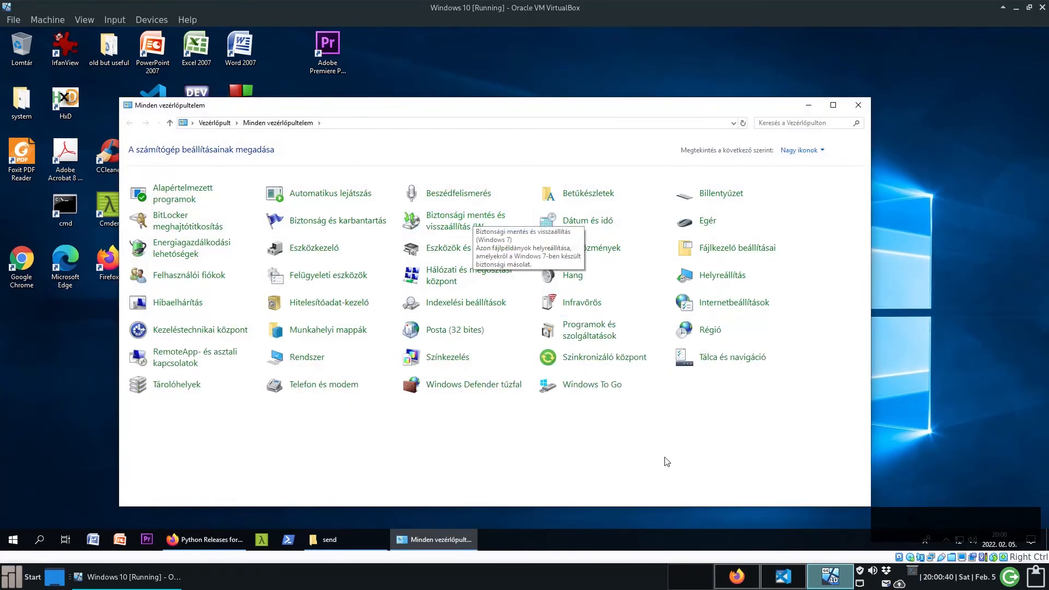
left_click(323, 365)
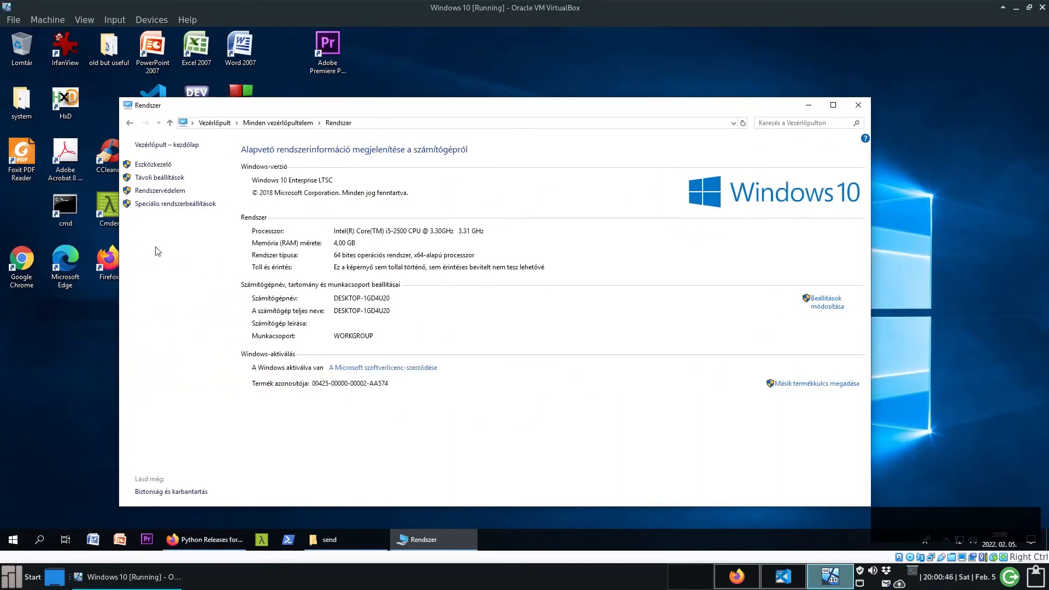
left_click(179, 206)
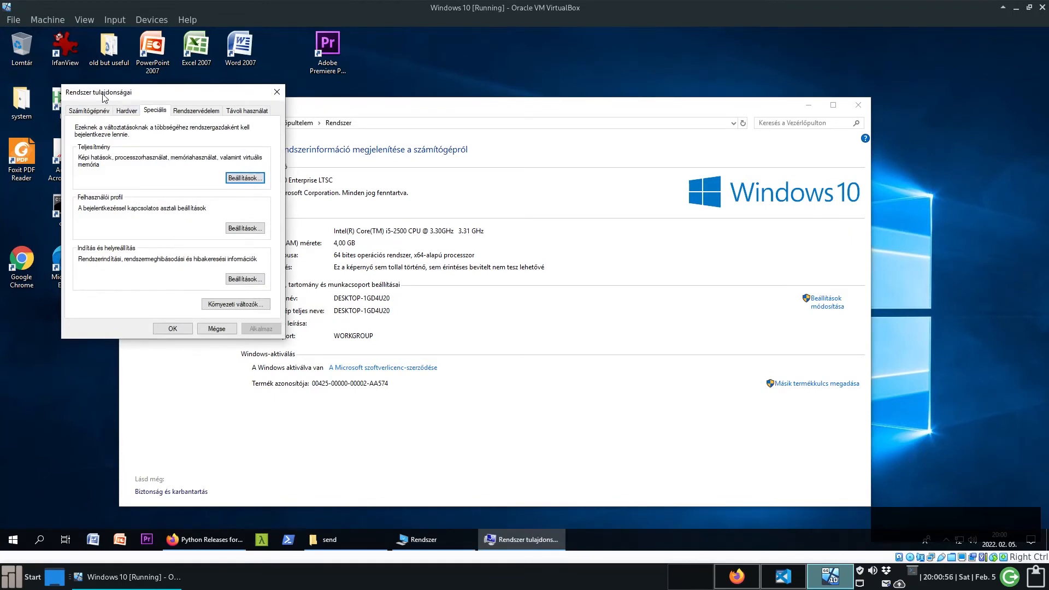
left_click(251, 308)
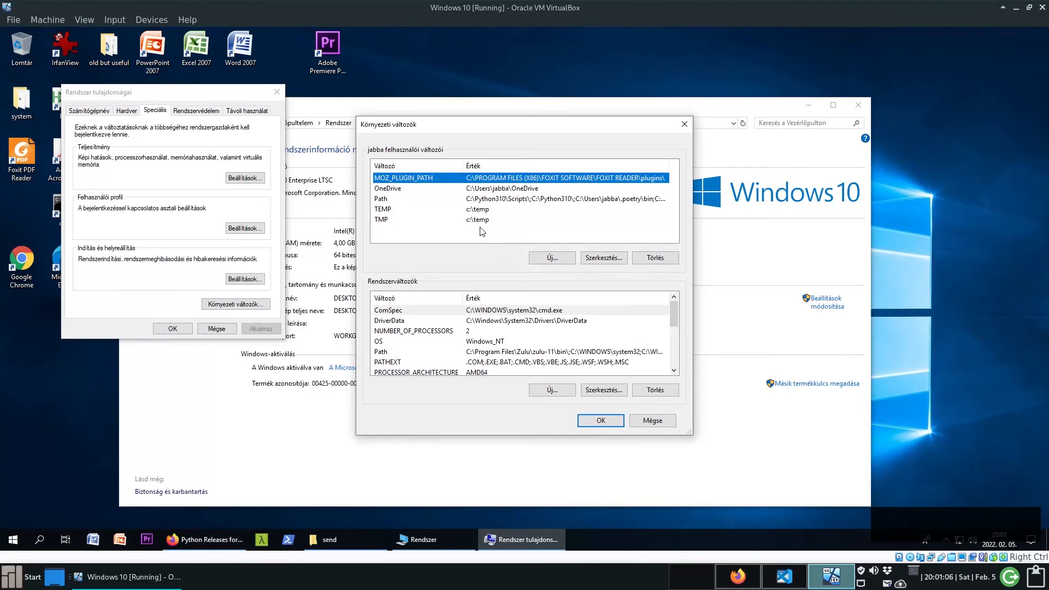
Step: Open the user's Path variable for editing and examine its C:\Python310\Scripts\ and C:\Python310\ entries
left_click(395, 353)
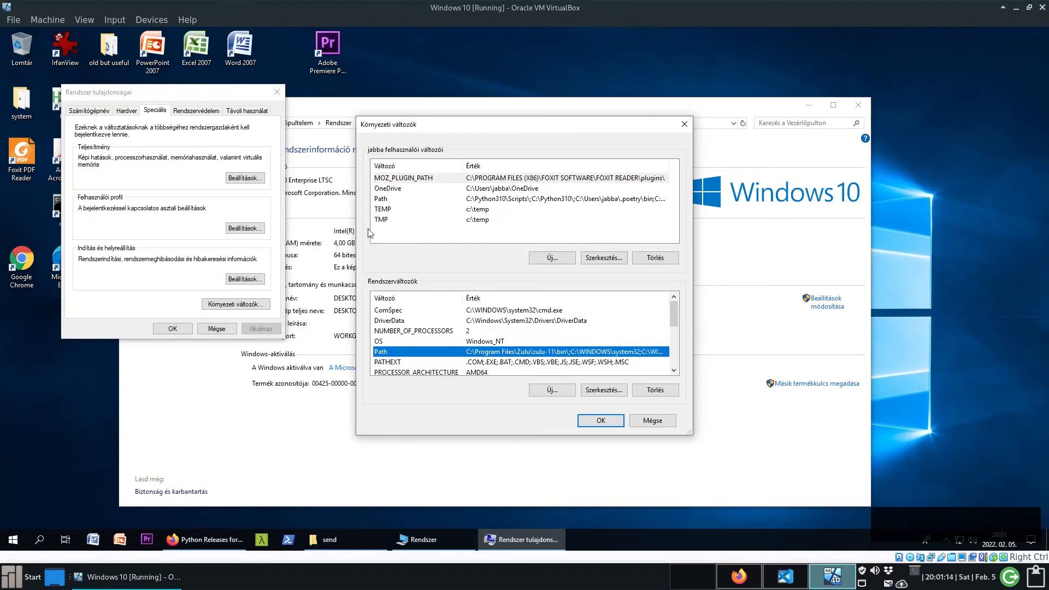
left_click(402, 200)
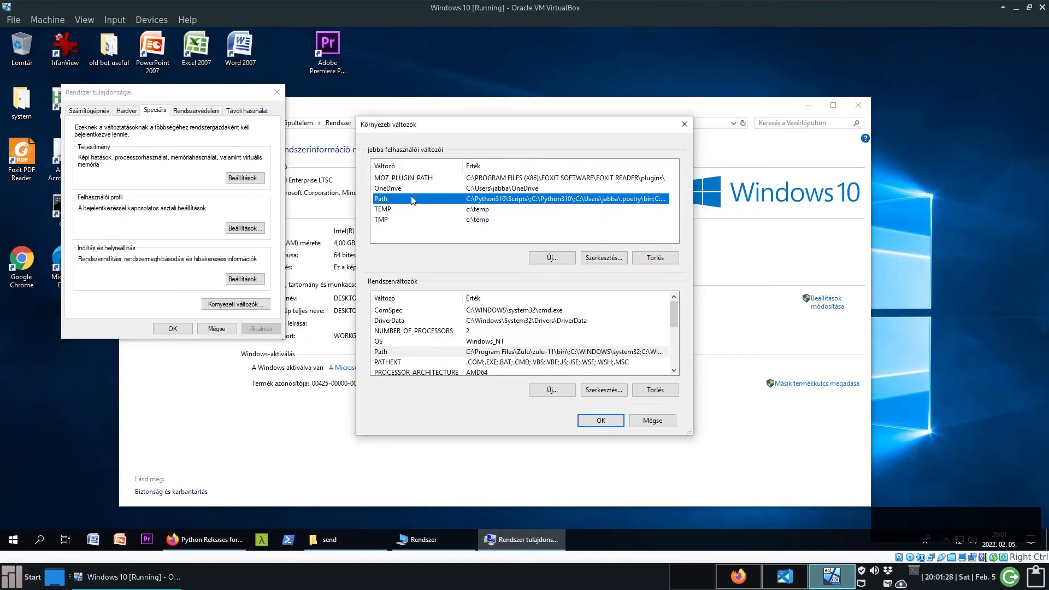
left_click(611, 259)
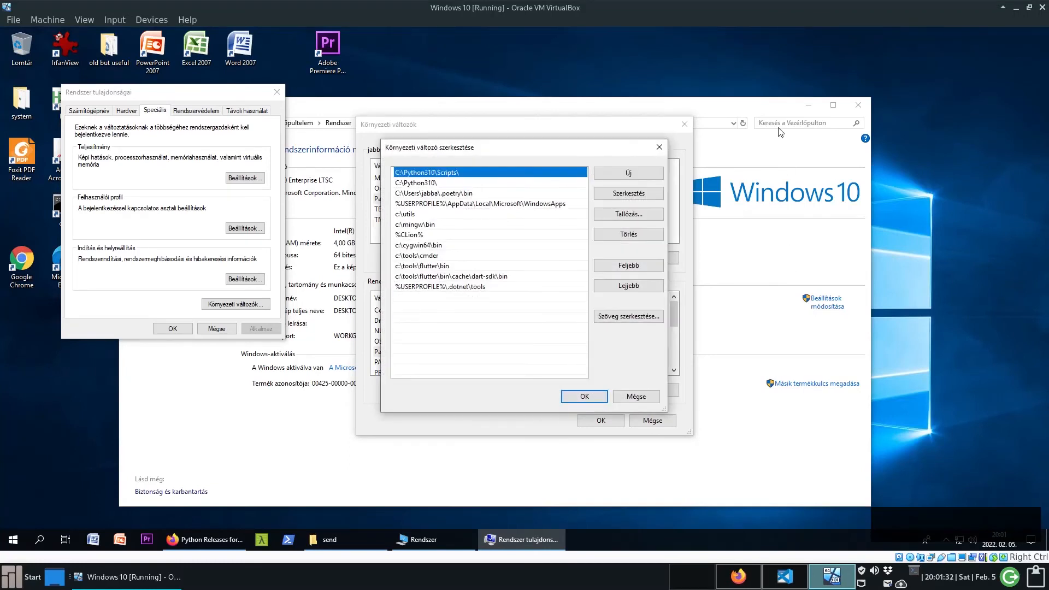
left_click(419, 184)
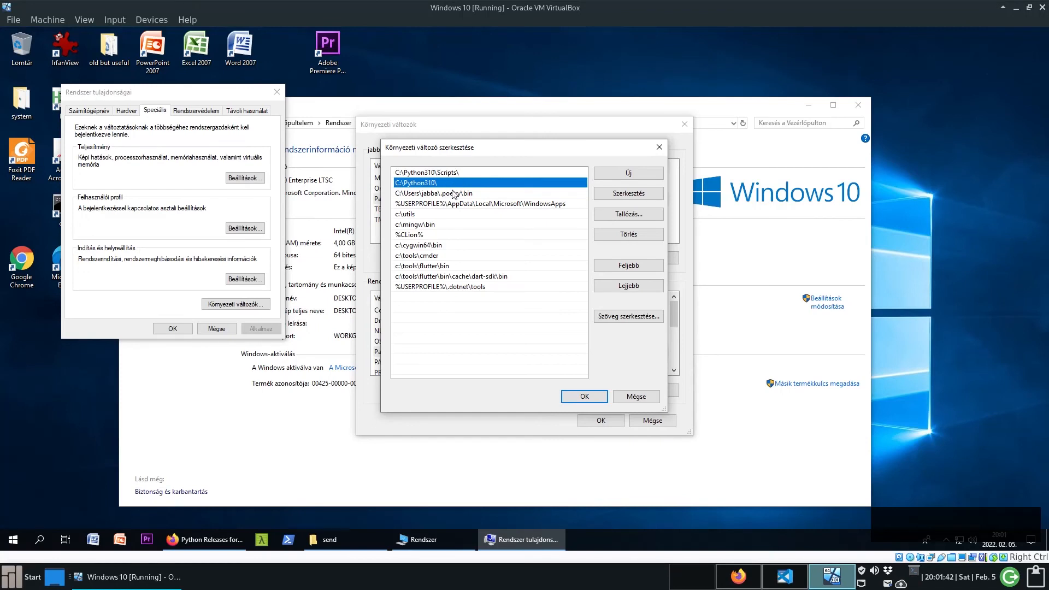
left_click(443, 175)
left_click(440, 184)
left_click(446, 173)
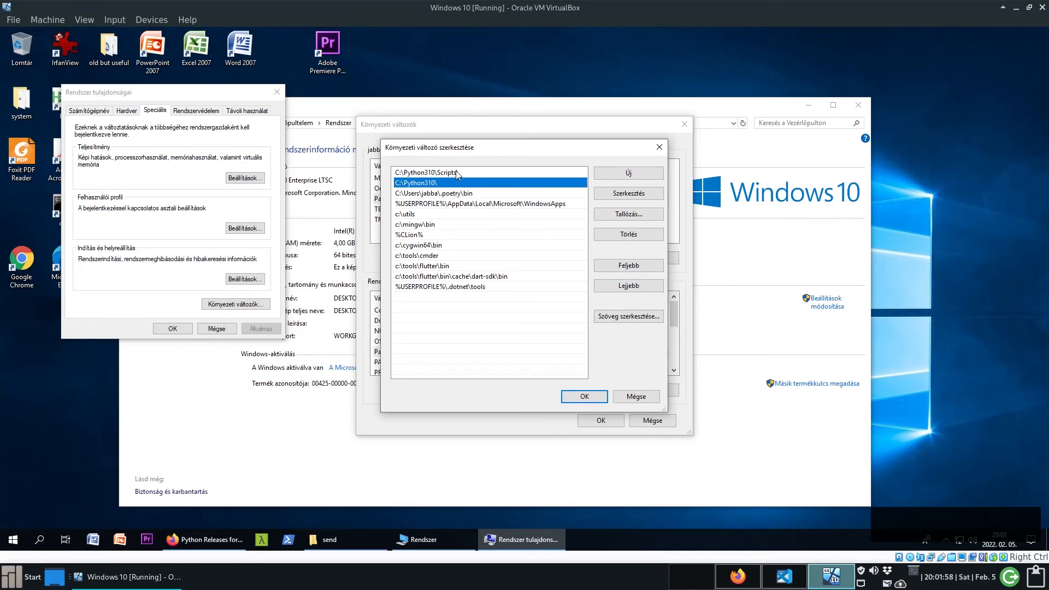
Step: Confirm and close the environment variable and system properties dialogs, and close the System window
left_click(583, 397)
left_click(597, 421)
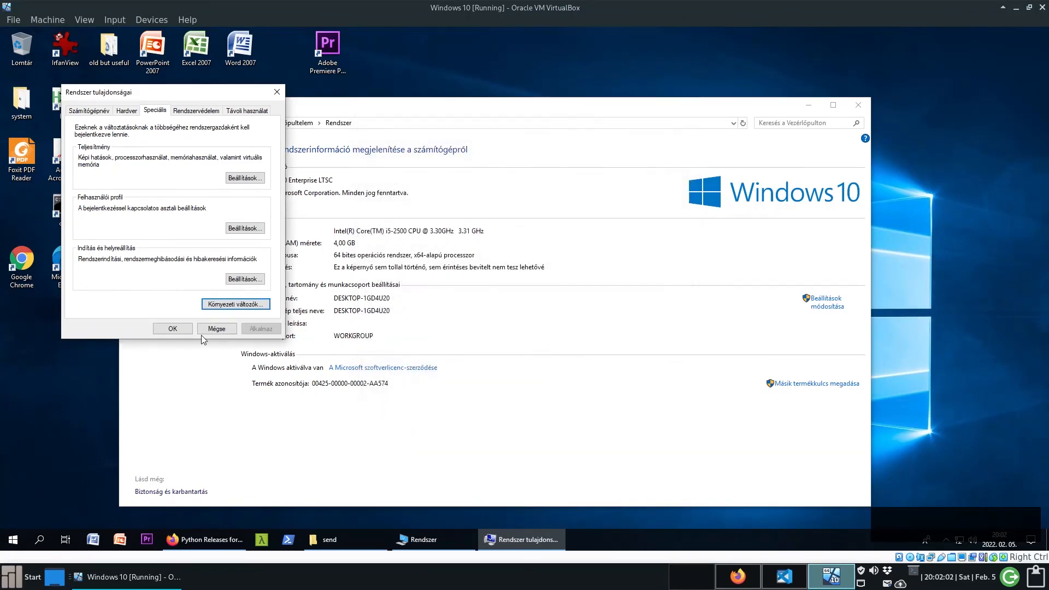
left_click(173, 328)
left_click(861, 107)
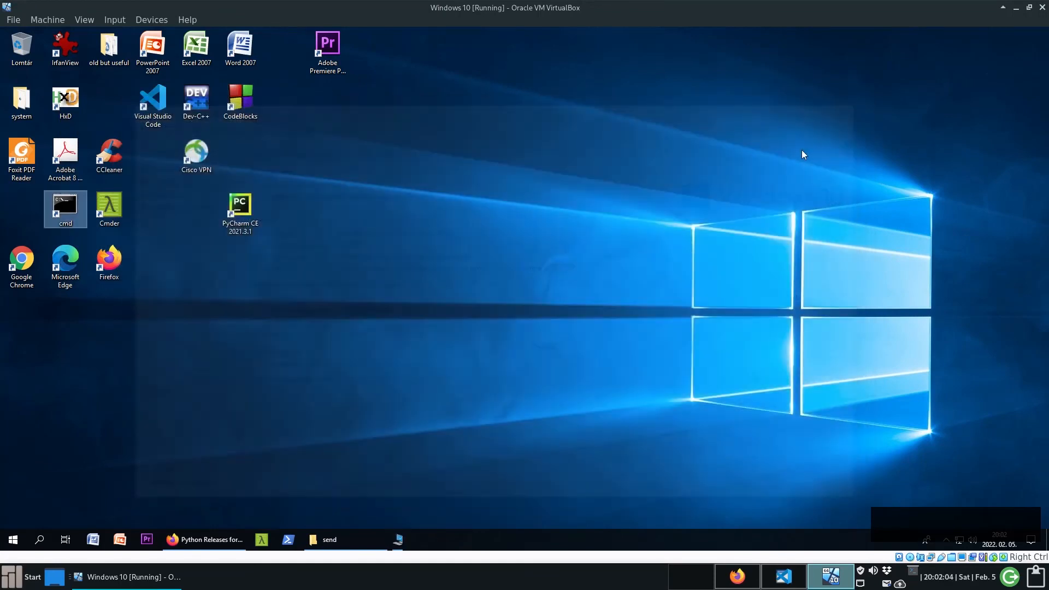
left_click(483, 249)
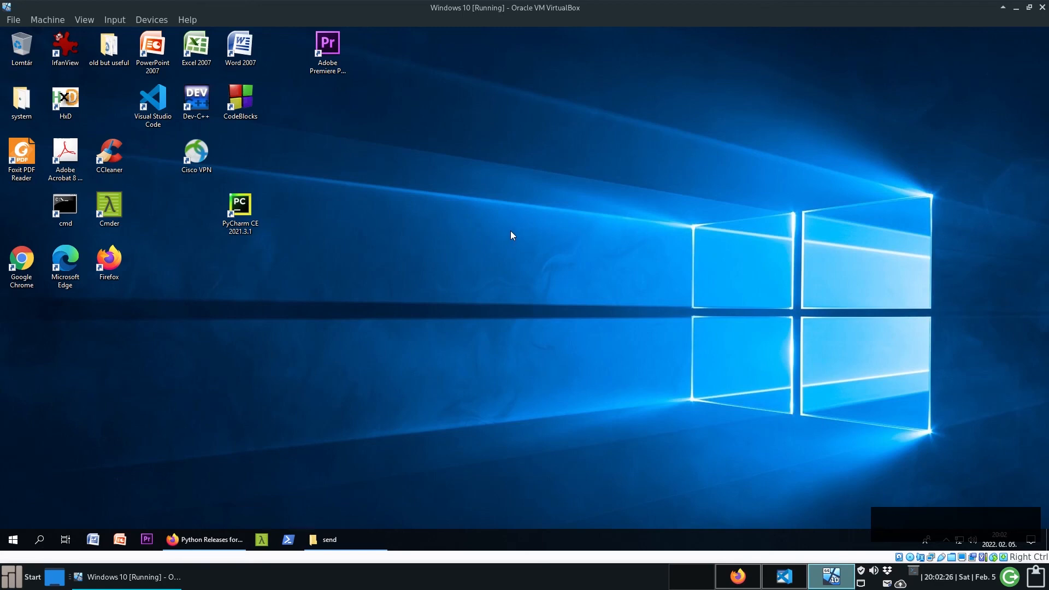
Step: Switch back to content.txt in Visual Studio Code and clear the highlighted outline item
left_click(791, 581)
left_click(611, 290)
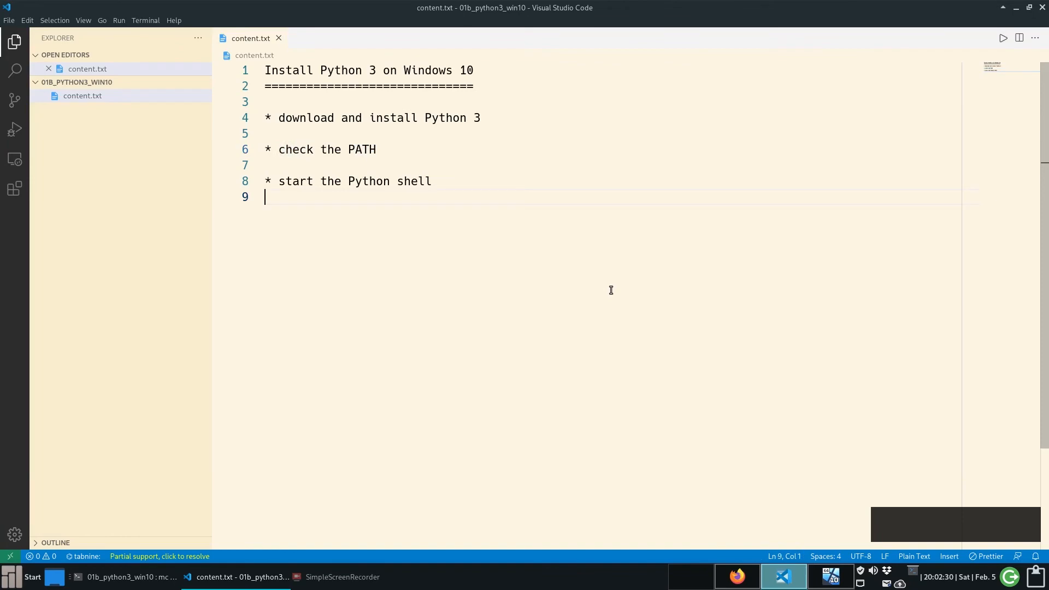